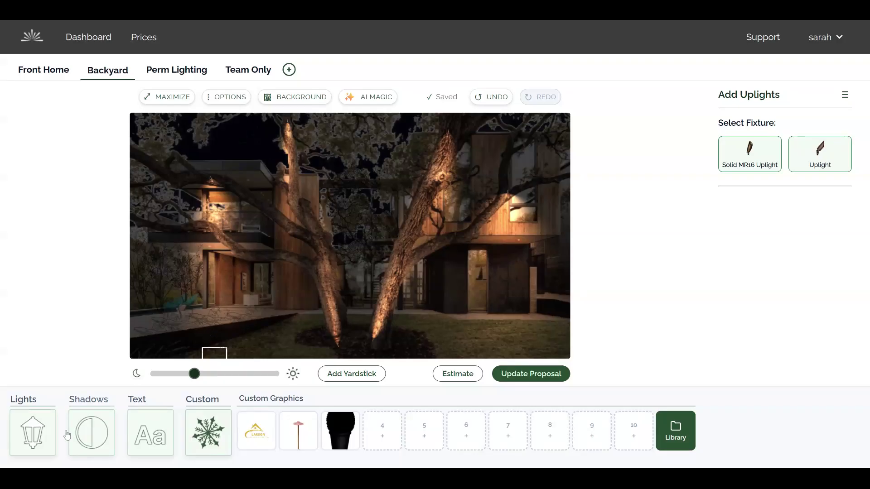
- List the shadow categories and lengthen the beam of the Solid MR16 Uplight at the tip of the right-hand tree branch
left_click(96, 435)
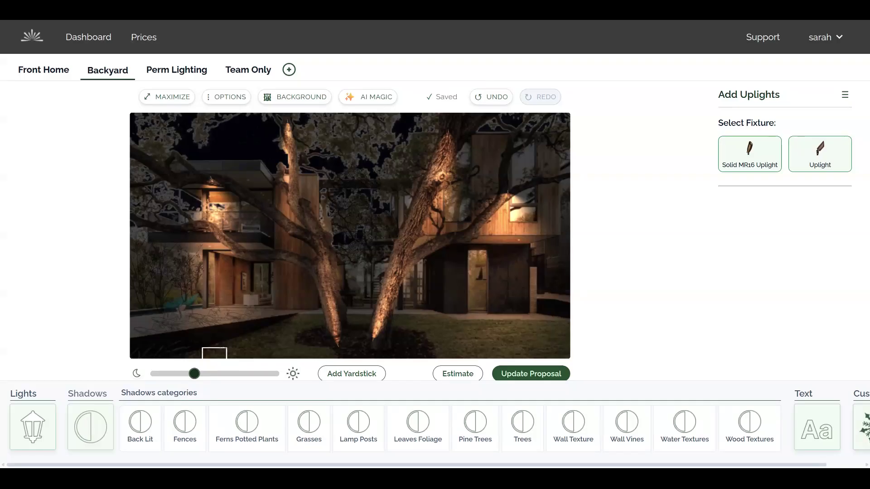
left_click(508, 194)
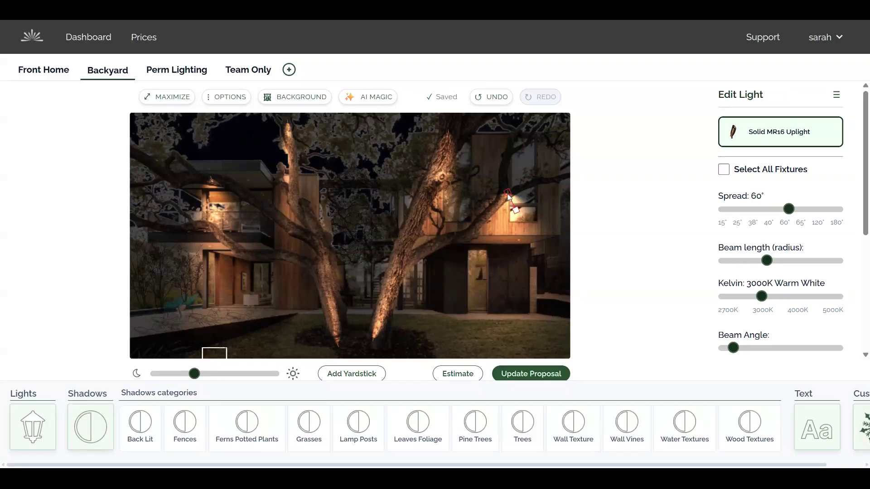
left_click_drag(770, 262, 790, 265)
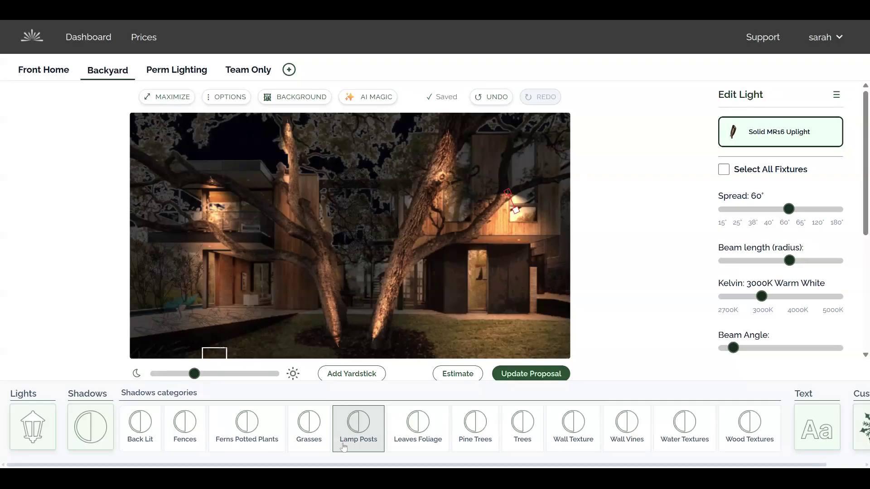
- Place a Leaves Foliage 9 shadow over the dark doorway beside the right-hand tree and rotate it a quarter turn clockwise
left_click(400, 446)
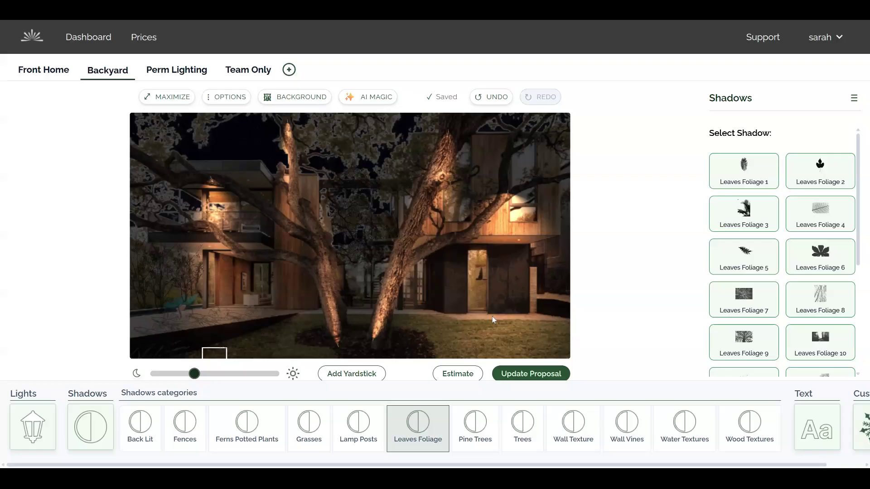
left_click(744, 341)
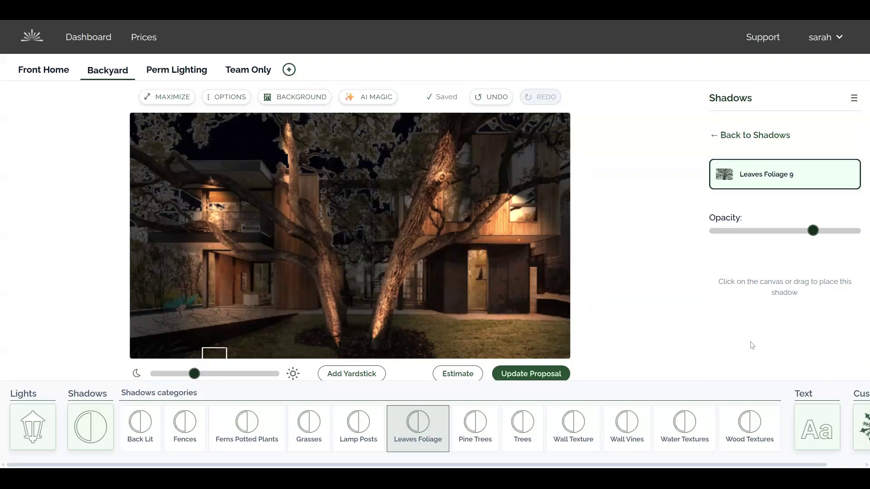
left_click(467, 311)
left_click_drag(464, 308, 466, 265)
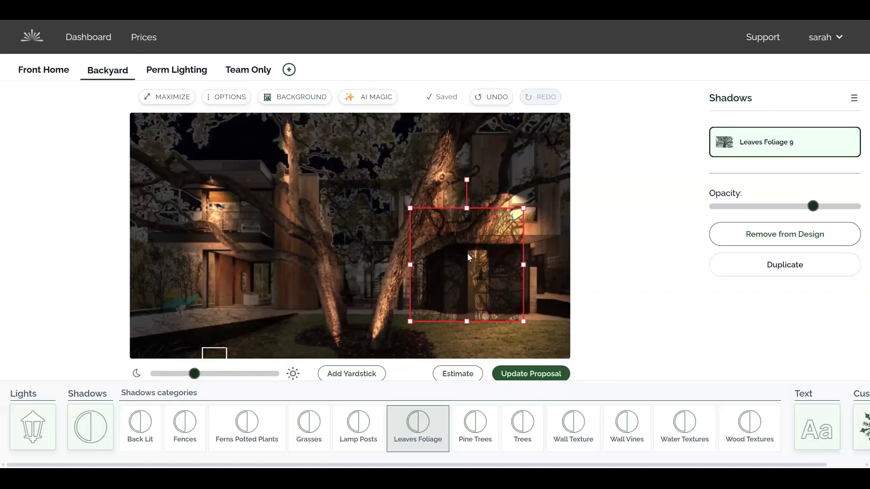
mouse_move(476, 257)
left_mouse_down()
mouse_move(484, 280)
mouse_move(466, 257)
left_mouse_up()
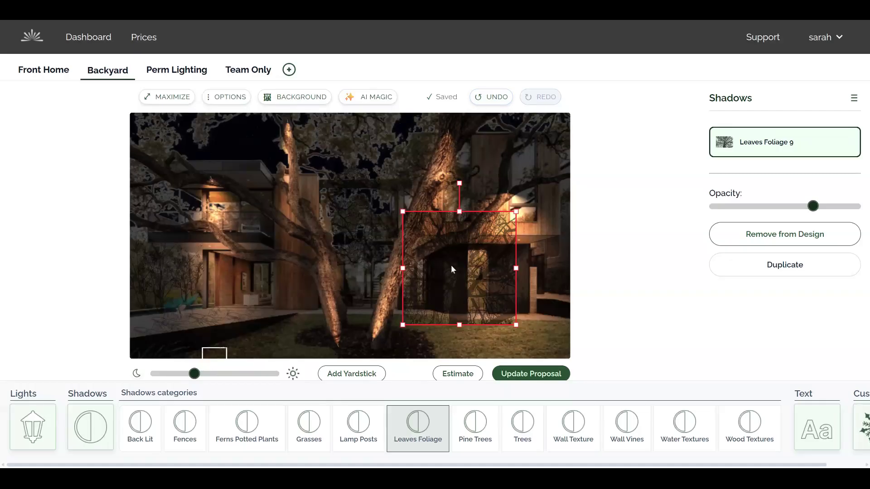
left_click_drag(460, 183, 544, 267)
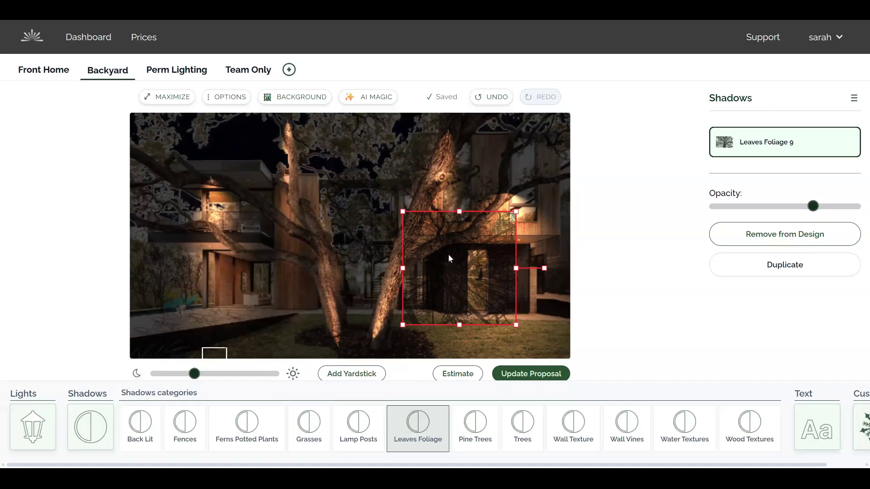
- Maximize the canvas, fit the Leaves Foliage 9 shadow across the lawn beside the right-hand tree, and slightly lower its opacity
left_click(170, 97)
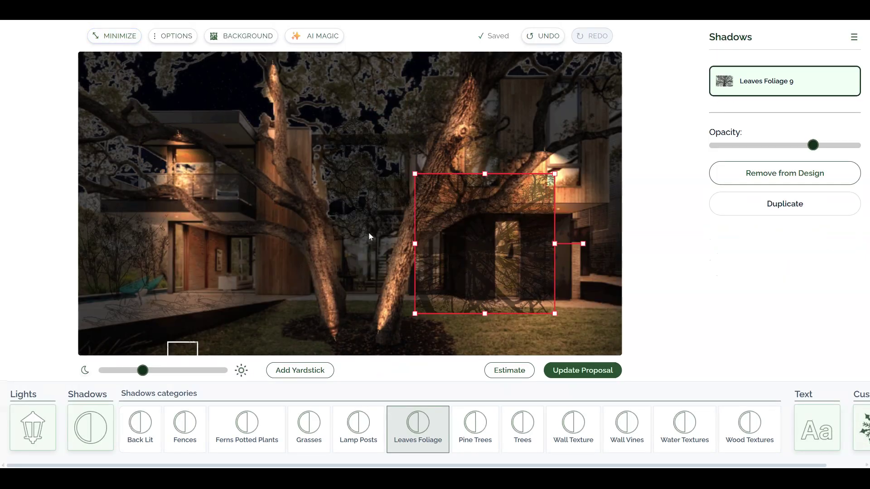
left_click_drag(440, 237, 490, 252)
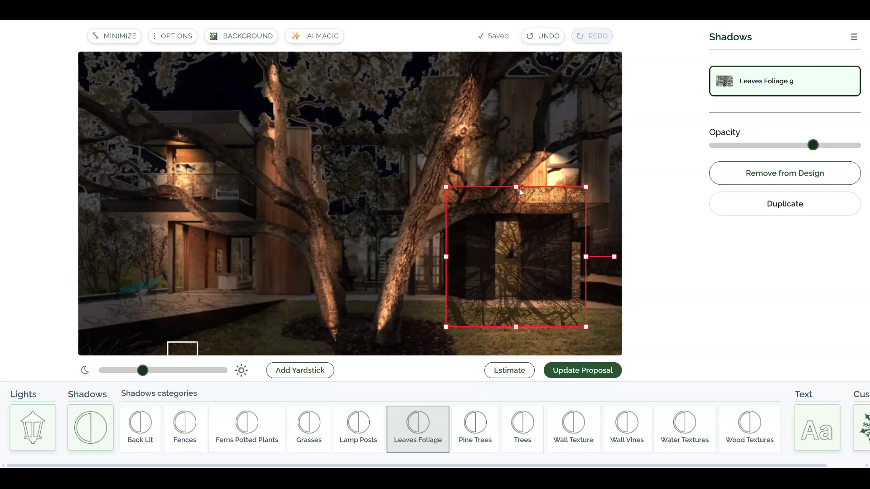
left_click_drag(537, 250, 516, 275)
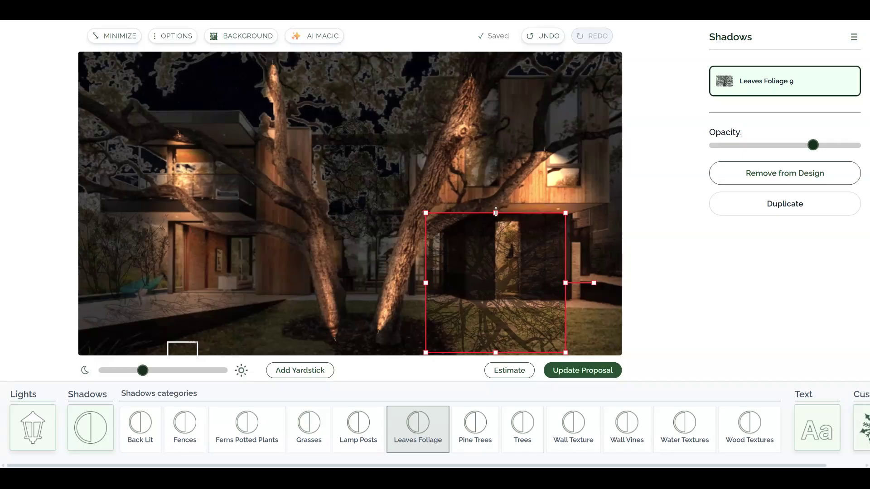
left_click_drag(496, 211, 493, 301)
left_click_drag(426, 327, 393, 332)
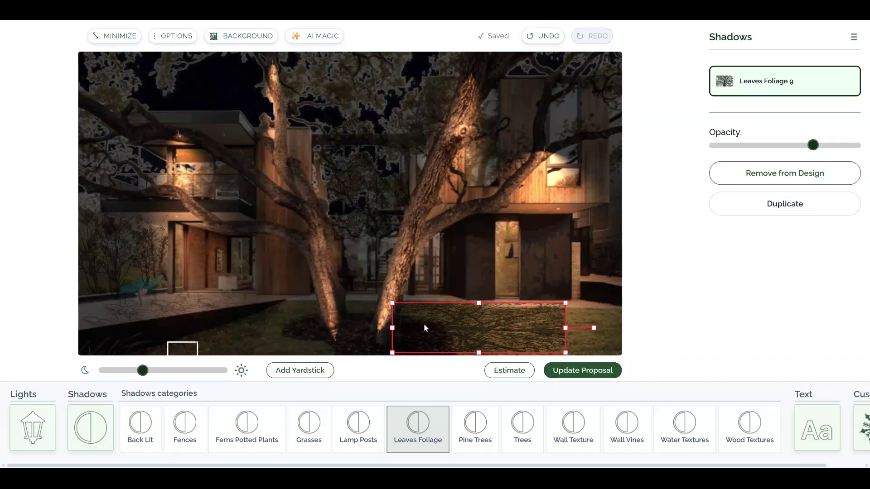
left_click_drag(566, 328, 629, 337)
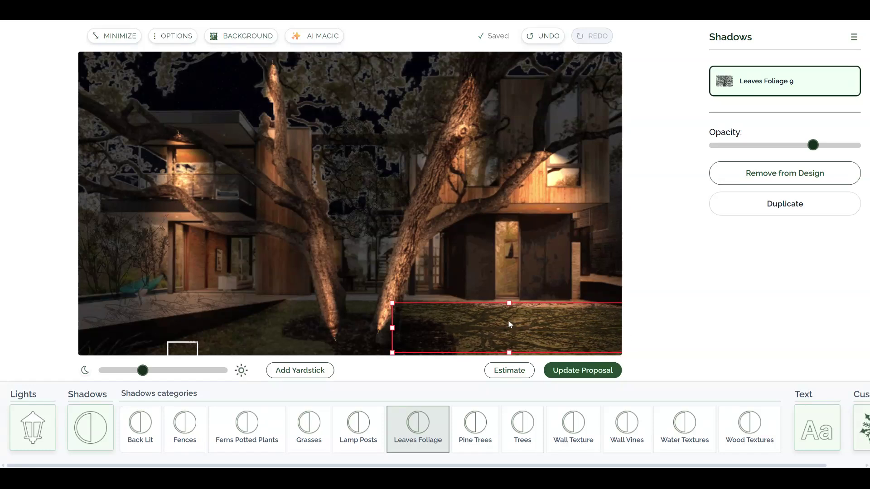
left_click_drag(509, 302, 511, 298)
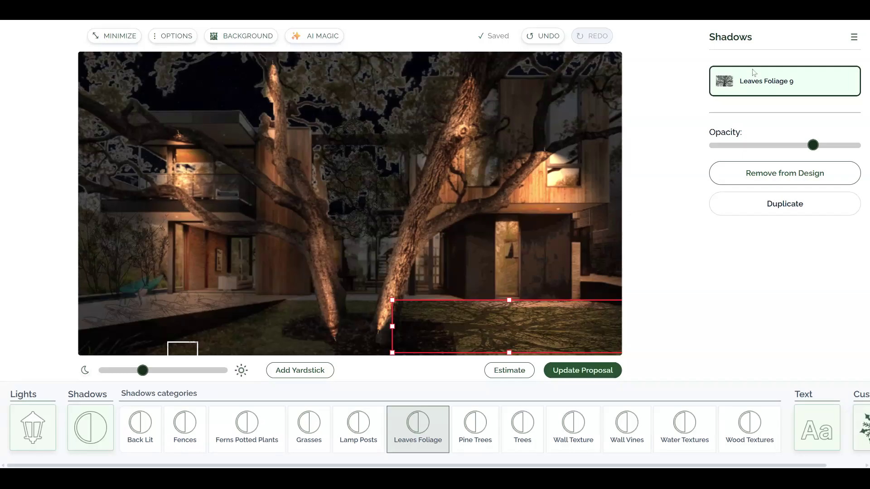
mouse_move(813, 145)
left_mouse_down()
mouse_move(771, 138)
mouse_move(799, 142)
left_mouse_up()
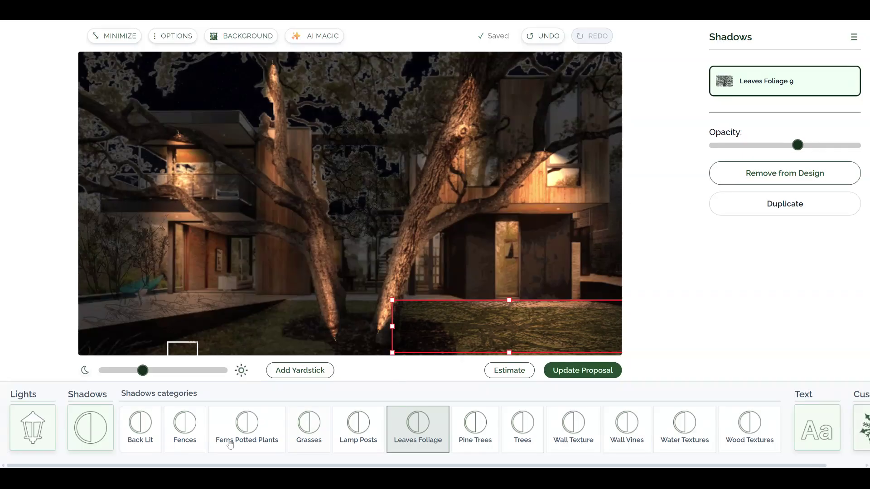
- Delete the Leaves Foliage 9 shadow from the lawn
left_click(544, 333)
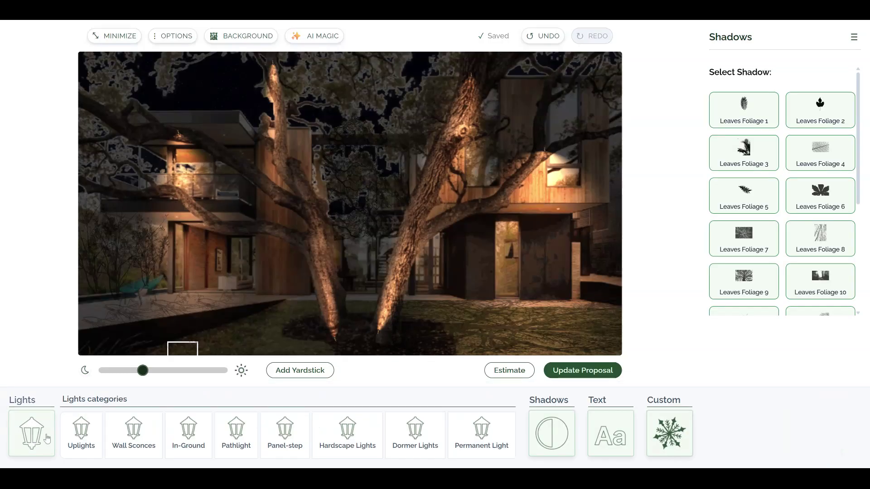
left_click(540, 321)
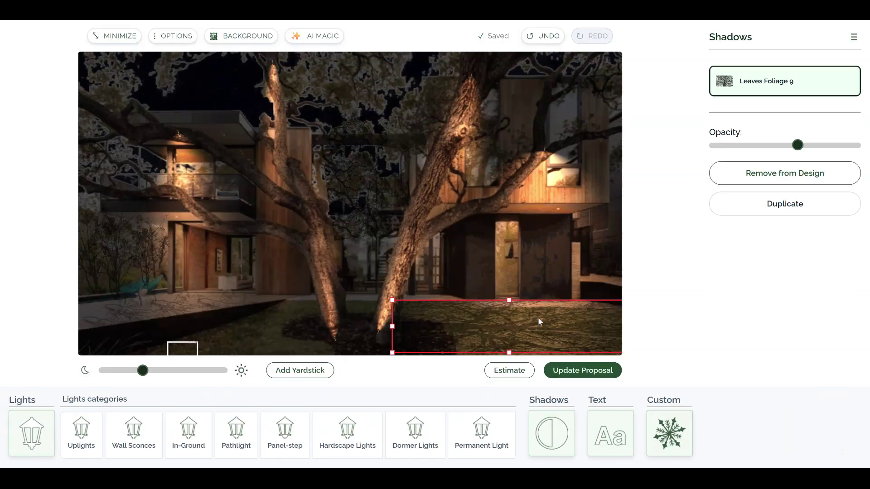
key("Delete")
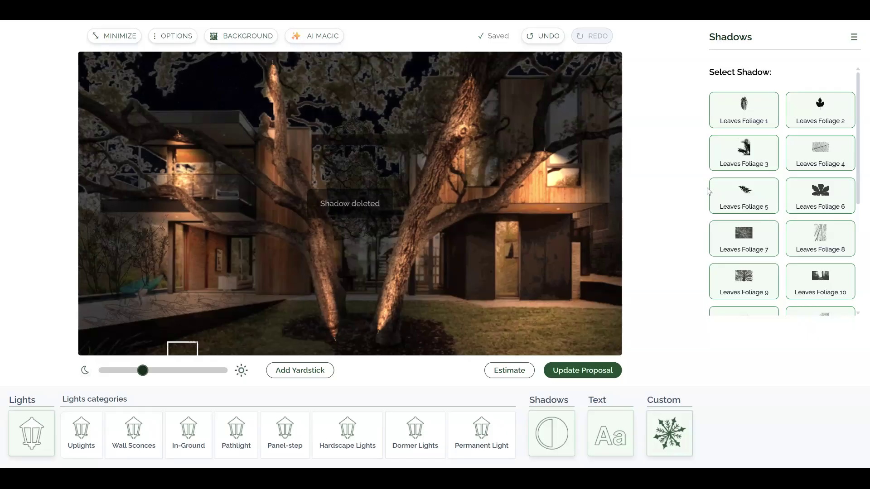
- Place a Leaves Foliage 15 shadow near the doorway and lawn and rotate it a quarter turn clockwise
scroll(867, 217, "down", 2)
scroll(867, 217, "down", 4)
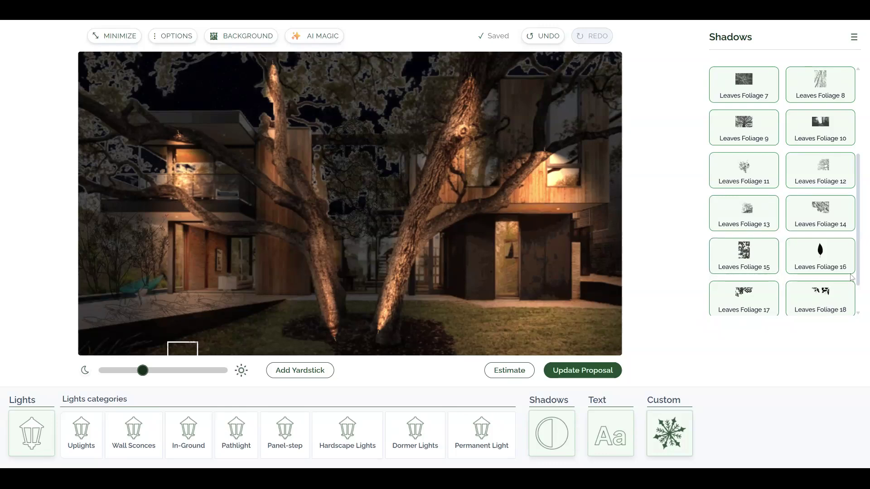
scroll(851, 277, "down", 2)
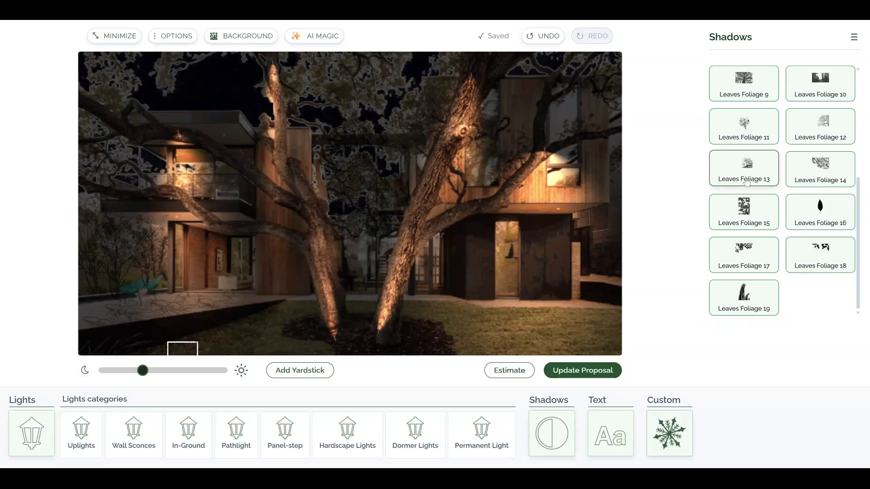
left_click(760, 217)
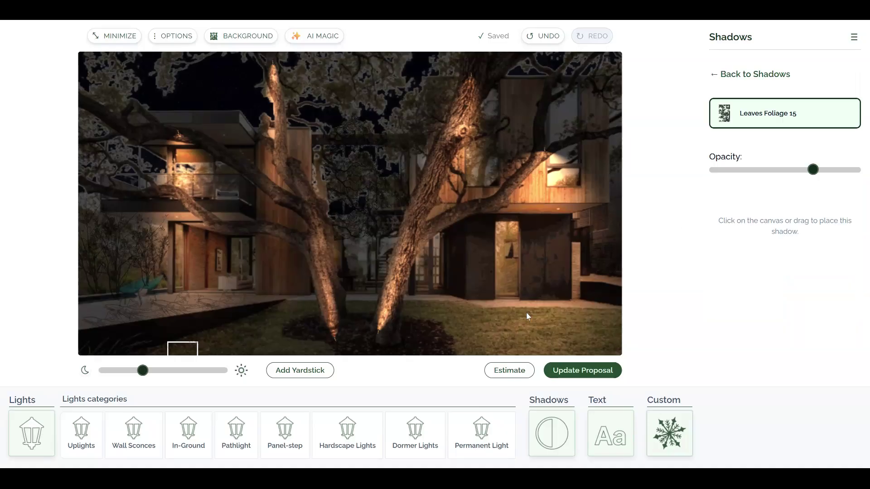
left_click_drag(493, 332, 493, 260)
left_click_drag(492, 175, 575, 247)
- Shrink the Leaves Foliage 15 shadow to a low, wide patch on the lawn below the door and slightly lower its opacity
left_click_drag(509, 278, 521, 311)
left_click_drag(589, 285, 588, 296)
left_click_drag(504, 238, 503, 308)
left_click_drag(560, 331, 533, 321)
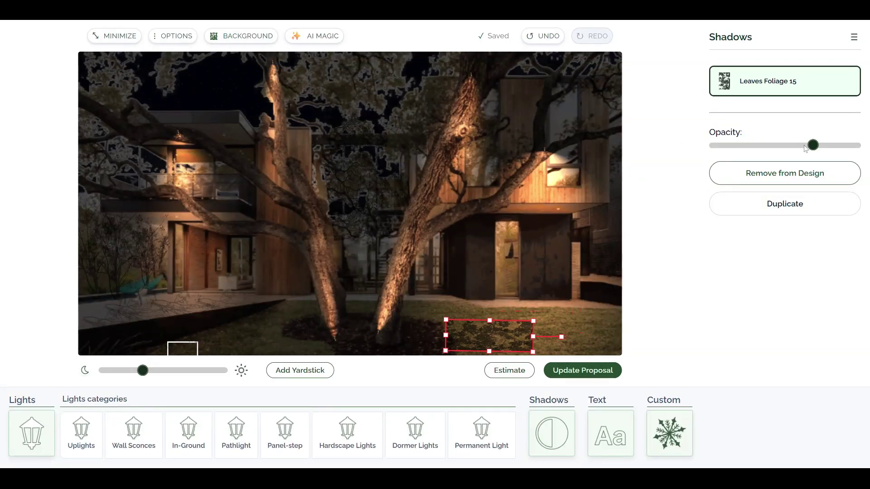
mouse_move(813, 146)
left_mouse_down()
mouse_move(793, 145)
mouse_move(806, 145)
left_mouse_up()
- Duplicate the foliage patch, rotate the copy a quarter turn, fit it on the lawn to the right of the original, and lower its opacity
left_click(783, 205)
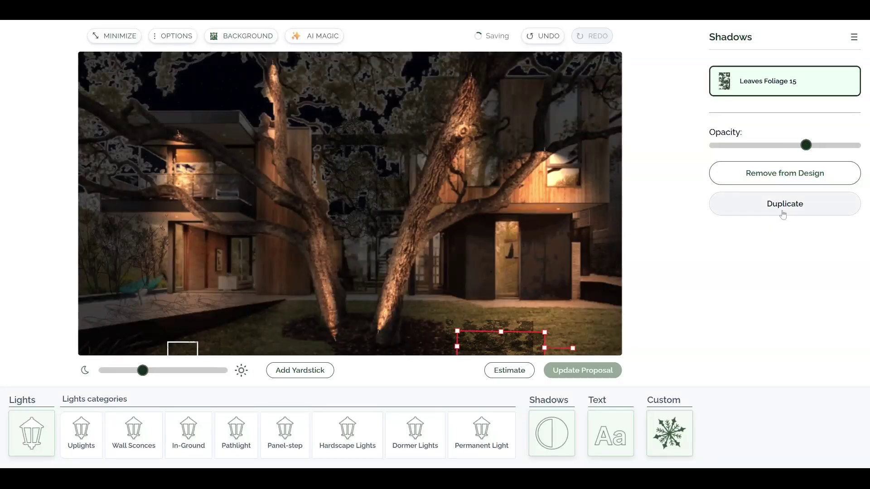
mouse_move(524, 353)
left_mouse_down()
mouse_move(521, 315)
mouse_move(585, 343)
mouse_move(574, 300)
mouse_move(556, 294)
mouse_move(605, 302)
mouse_move(585, 343)
mouse_move(534, 365)
left_mouse_up()
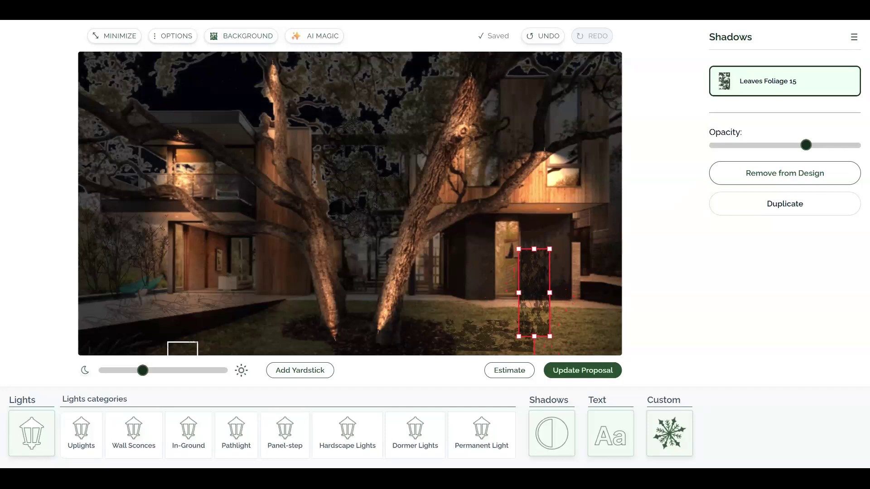
left_click_drag(533, 289, 548, 316)
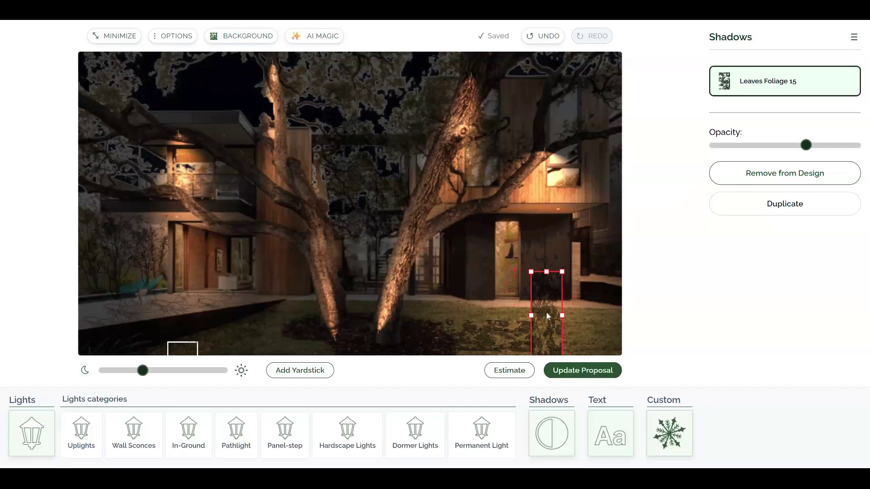
left_click_drag(546, 271, 576, 341)
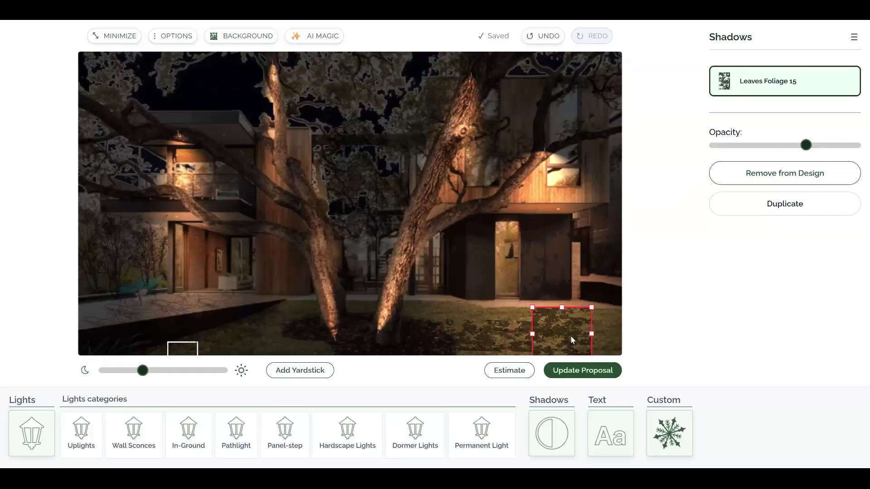
left_click_drag(803, 149, 789, 149)
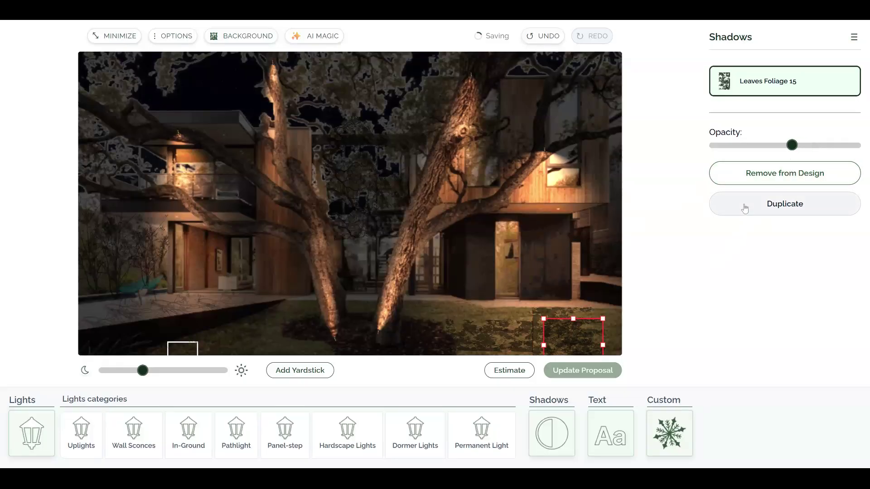
- Duplicate the right lawn patch onto the dark wall beside the door and lower the opacity of the first lawn patch
left_click_drag(562, 338, 464, 285)
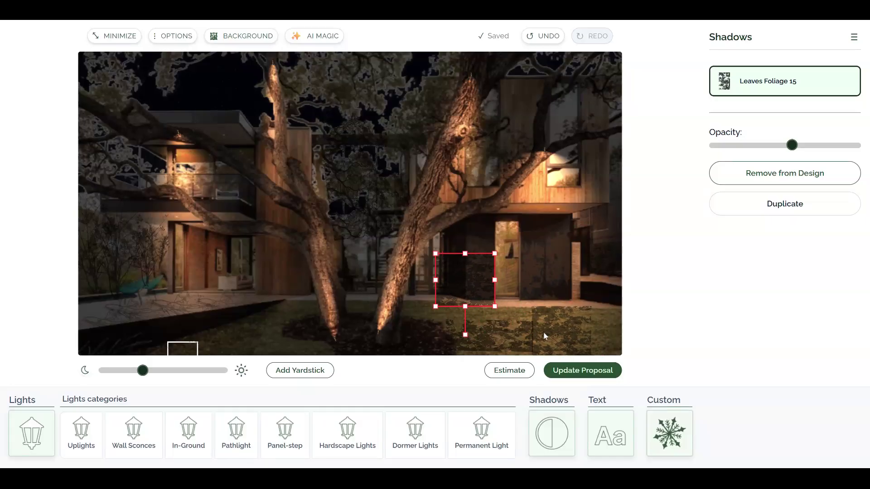
left_click(545, 333)
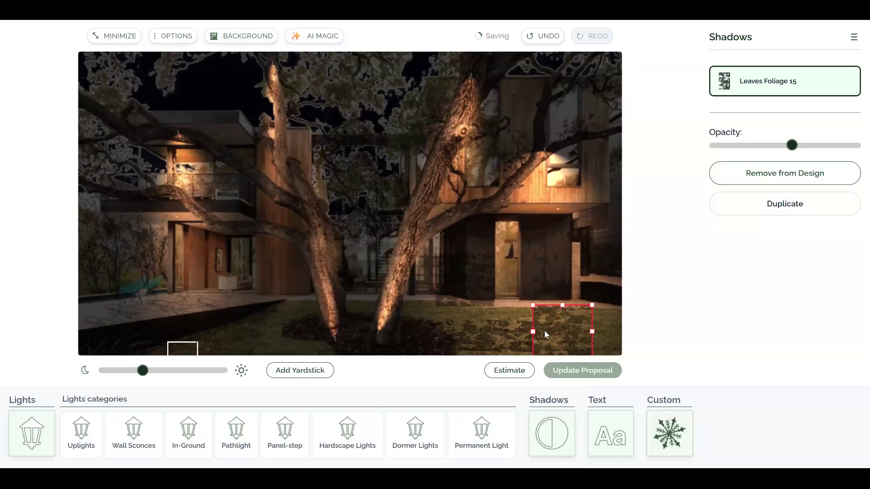
left_click(520, 343)
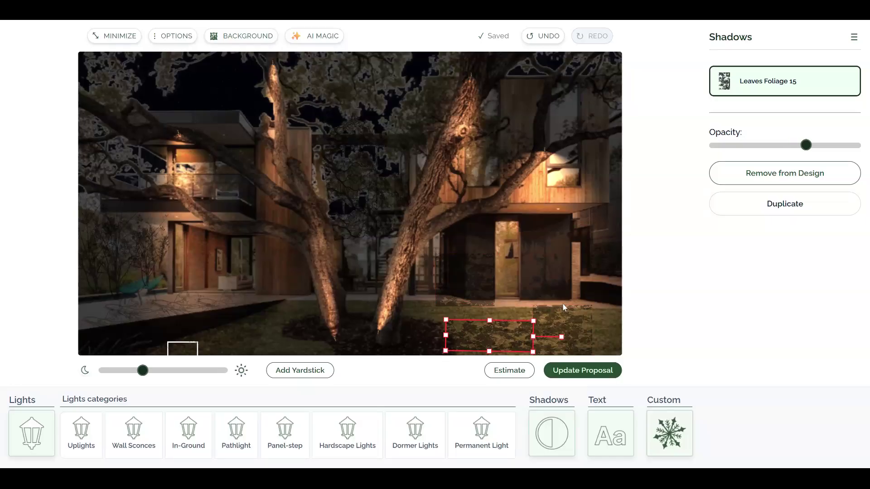
left_click_drag(805, 149, 796, 149)
- Nudge the right lawn shadow patch upward and reduce its height from the top so it stays on the grass
left_click(583, 319)
left_click(480, 293)
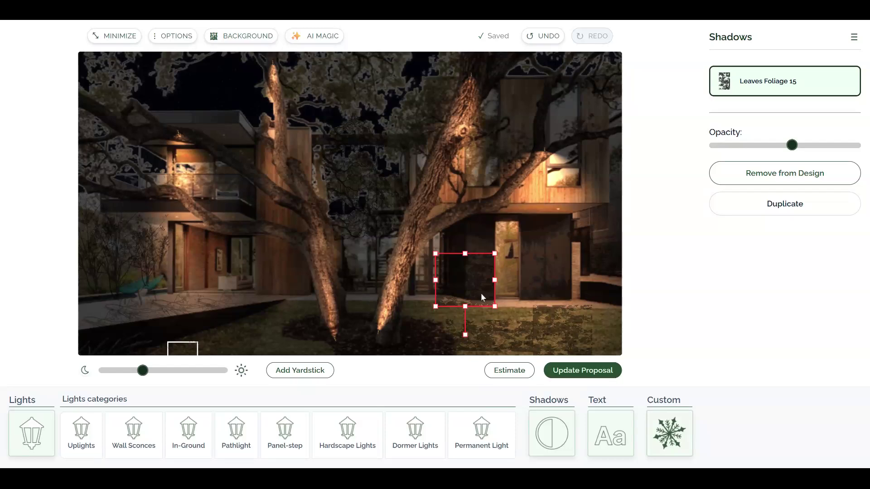
left_click(547, 334)
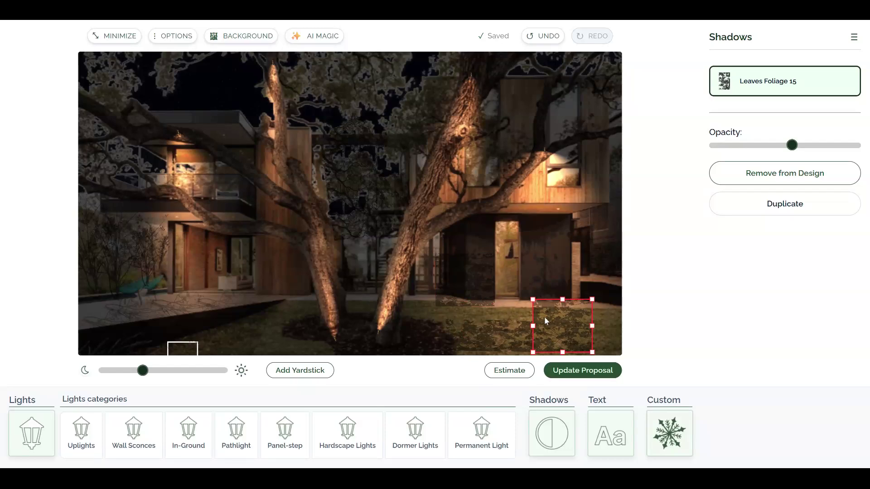
left_click_drag(563, 299, 563, 307)
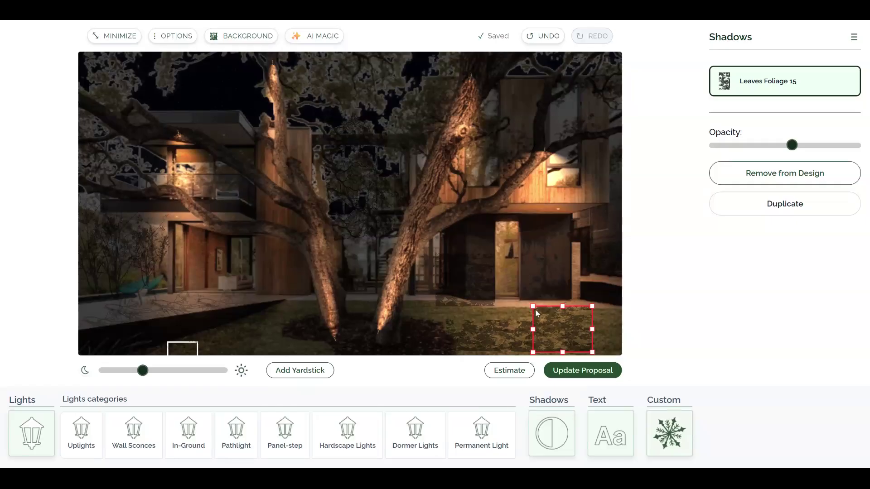
- Delete the duplicated foliage patch on the dark wall beside the door
left_click(486, 288)
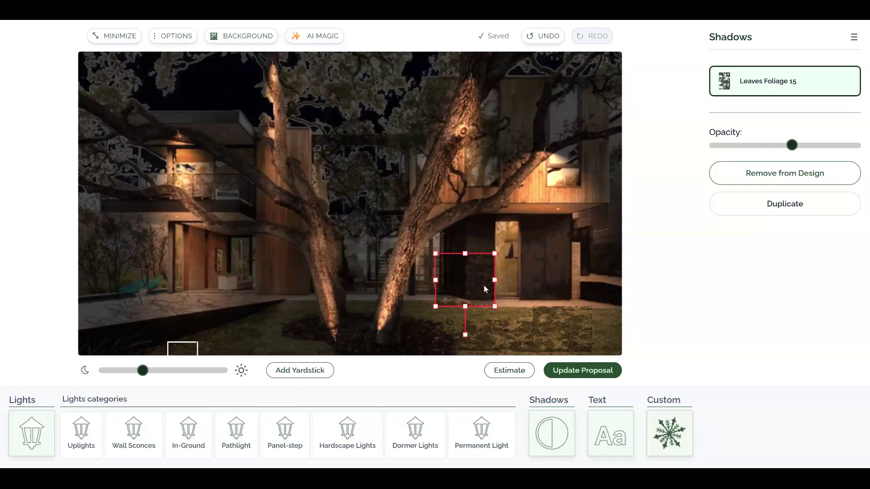
left_click_drag(484, 289, 500, 304)
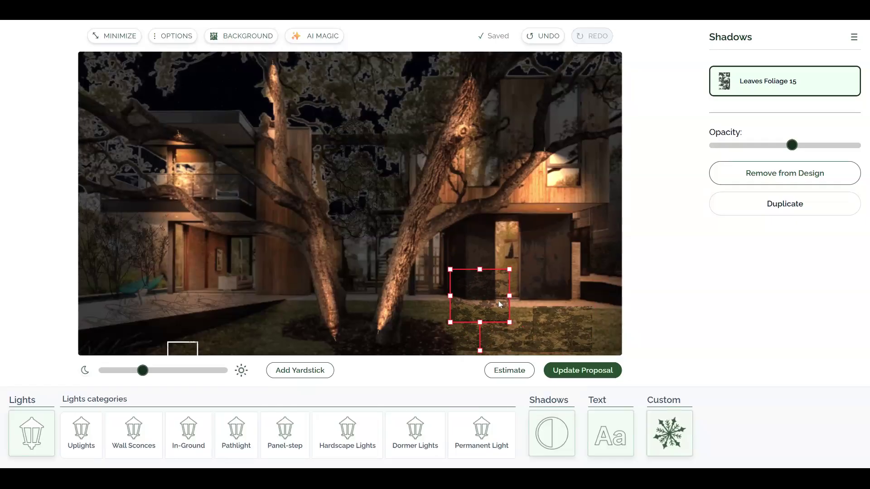
key("Delete")
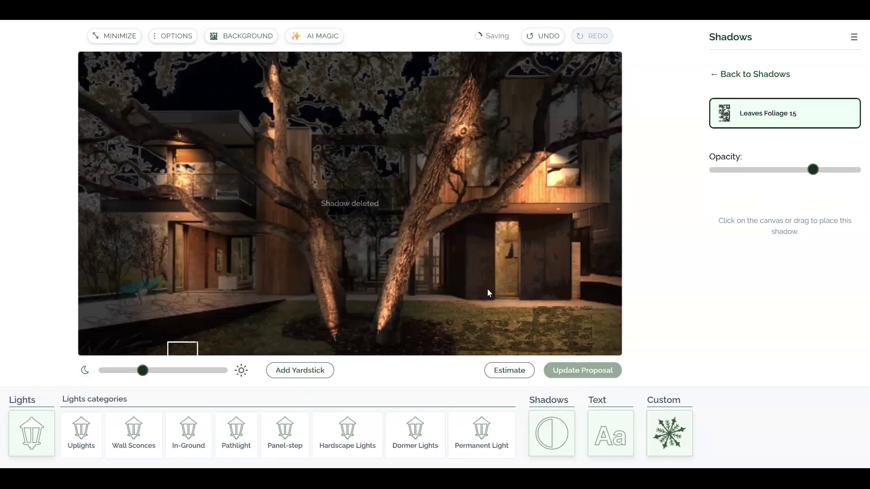
- Increase the height of the left lawn foliage patch so its top lines up with the right patch
left_click(494, 332)
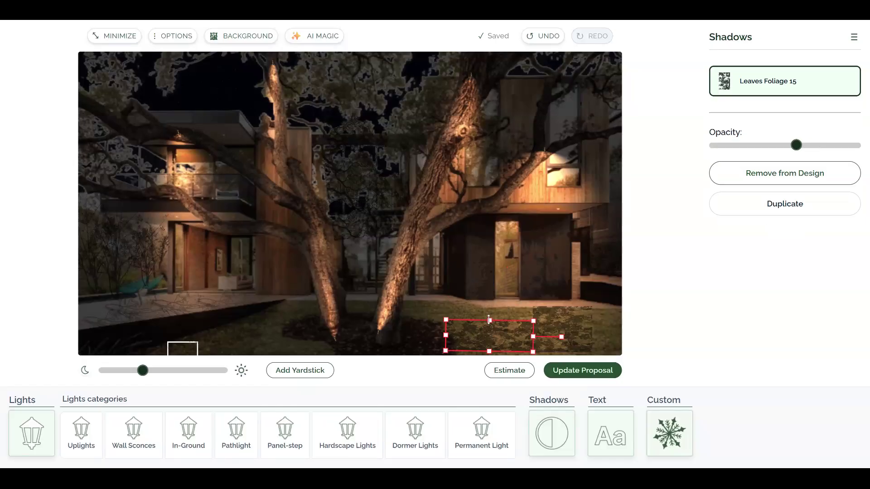
left_click_drag(490, 321, 490, 301)
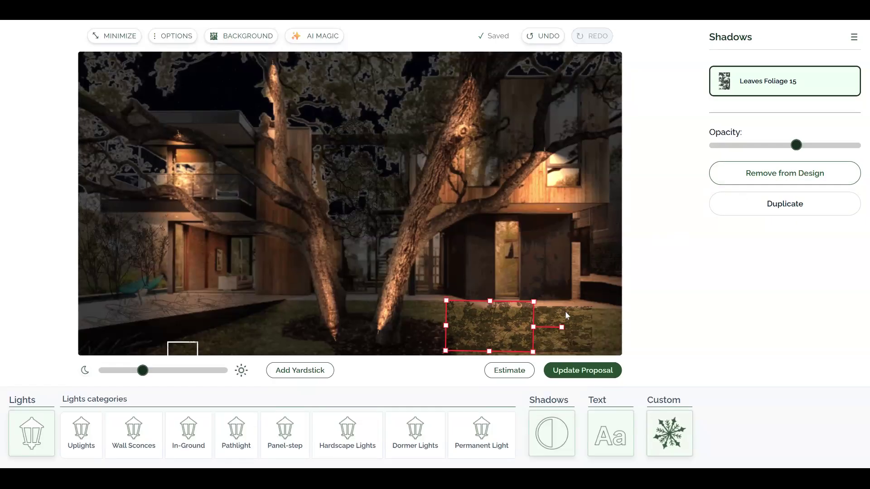
left_click_drag(491, 301, 557, 307)
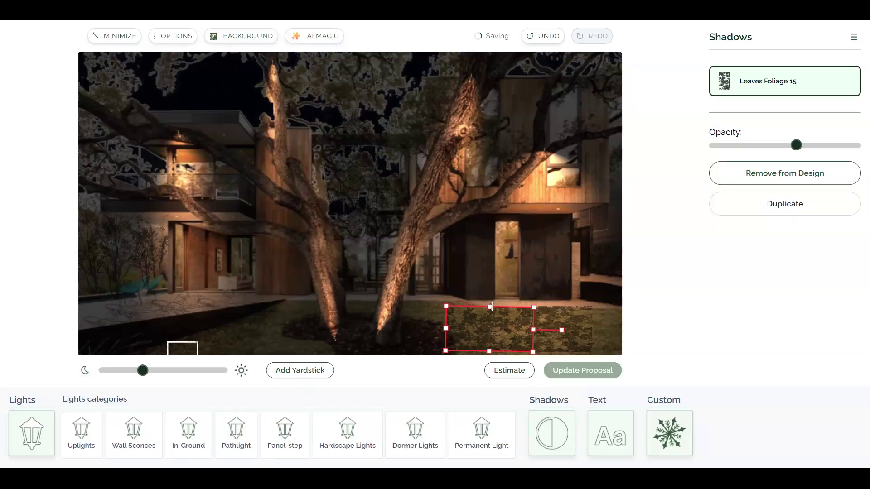
- Widen the right lawn patch almost to the image's right edge and extend its top up to the patio line
left_click(584, 329)
left_click_drag(592, 330, 617, 335)
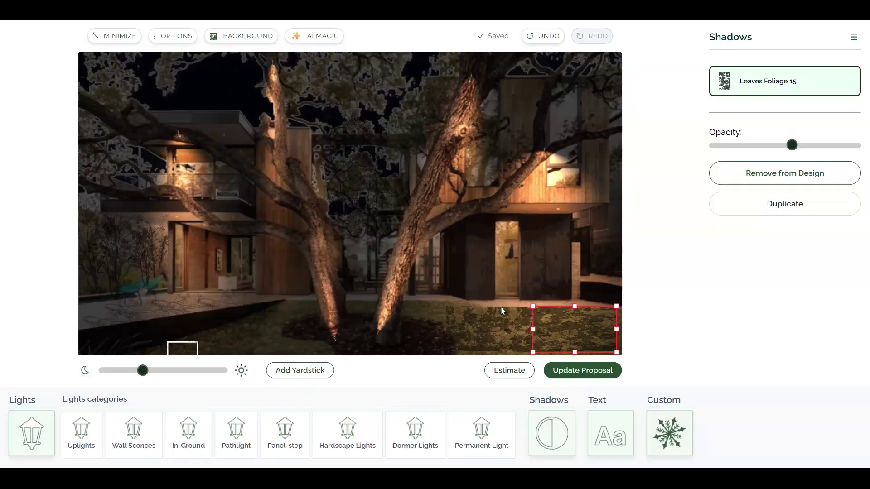
left_click_drag(574, 307, 574, 301)
- Extend the left lawn patch up to the patio line and lower the opacity of both lawn patches
left_click(507, 324)
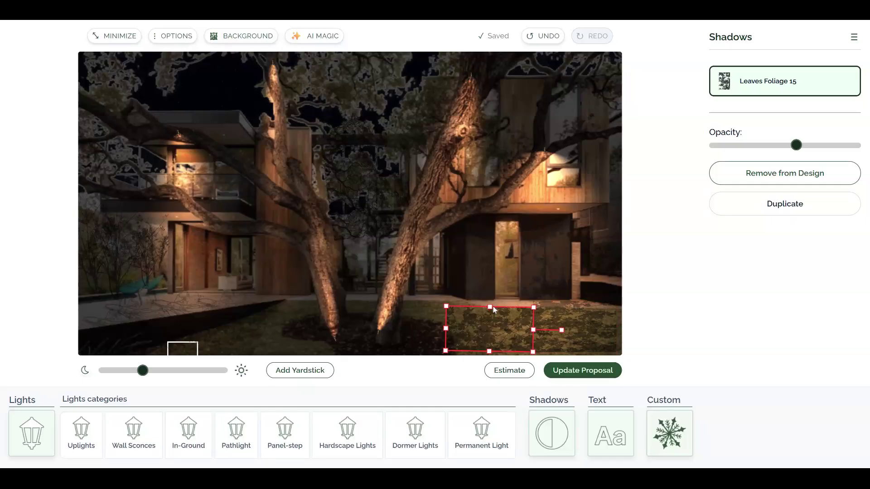
left_click_drag(490, 306, 491, 299)
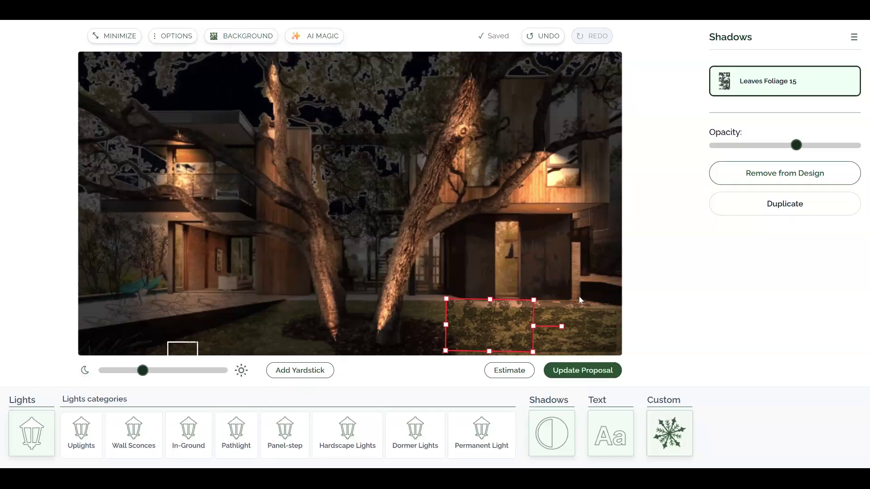
left_click_drag(796, 145, 778, 149)
left_click(591, 317)
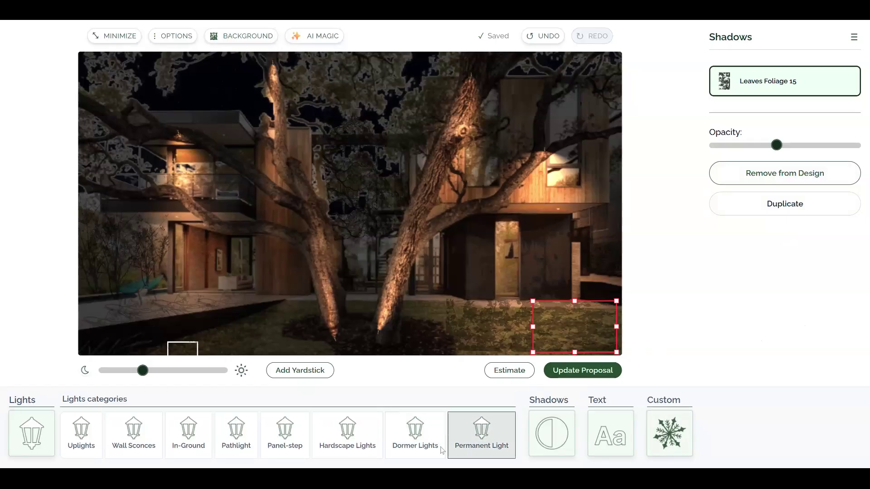
- Add the Leaves Foliage 17 shadow over the left lawn patch and strongly reduce its opacity
left_click(559, 435)
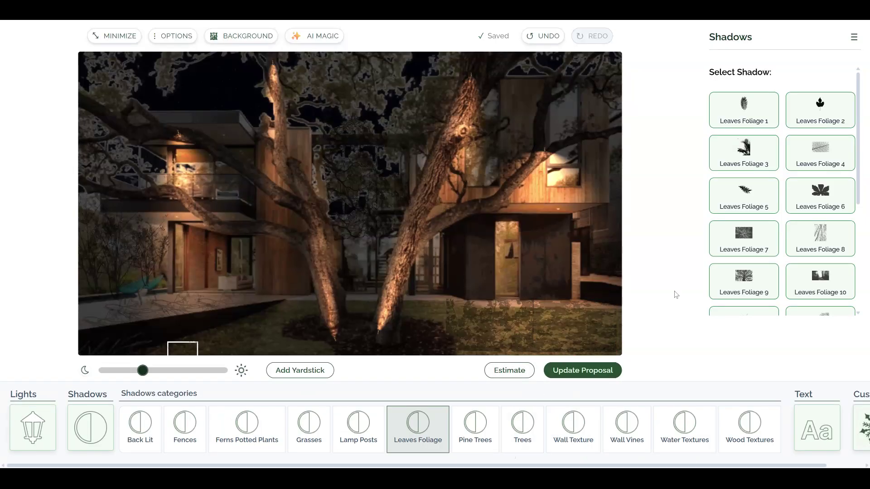
left_click_drag(859, 181, 866, 292)
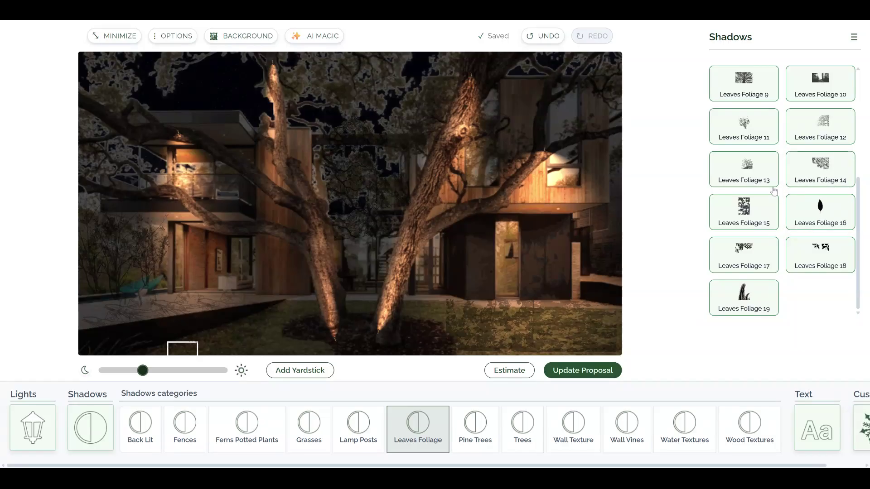
left_click(755, 250)
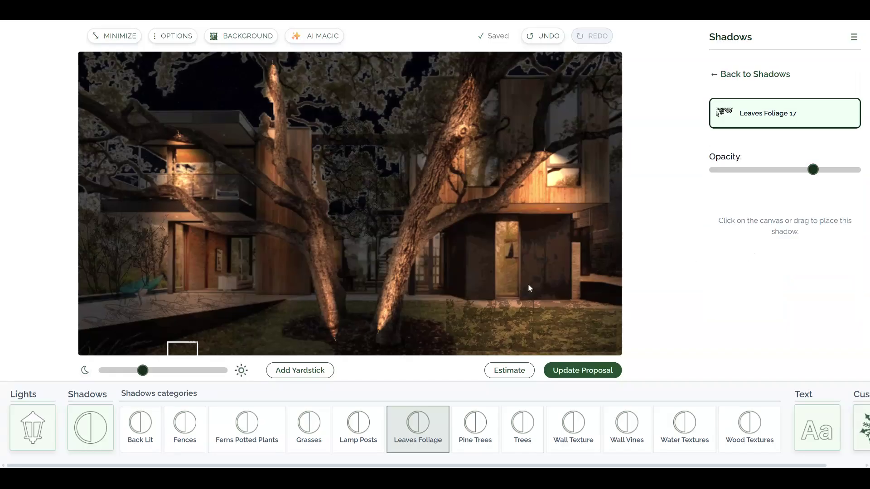
left_click(458, 280)
left_click_drag(456, 279, 498, 353)
left_click_drag(814, 146, 737, 150)
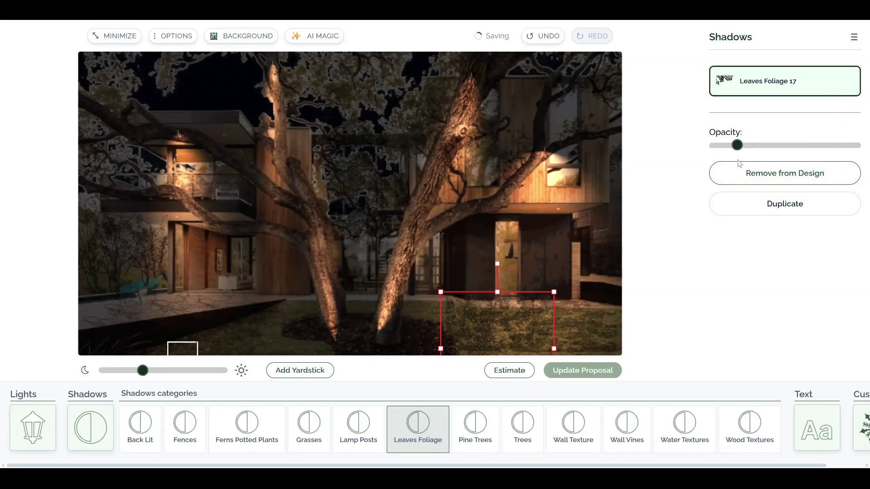
- Shrink the Leaves Foliage 17 shadow, raise its opacity to about half, and place it over the left end of the lawn shadow
left_click_drag(527, 336, 467, 264)
left_click_drag(513, 353, 477, 318)
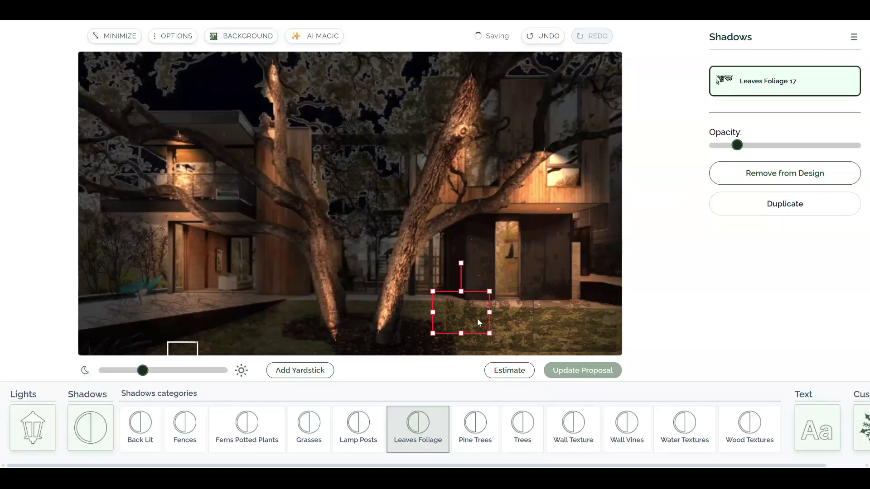
left_click_drag(737, 146, 784, 160)
left_click_drag(481, 309, 459, 314)
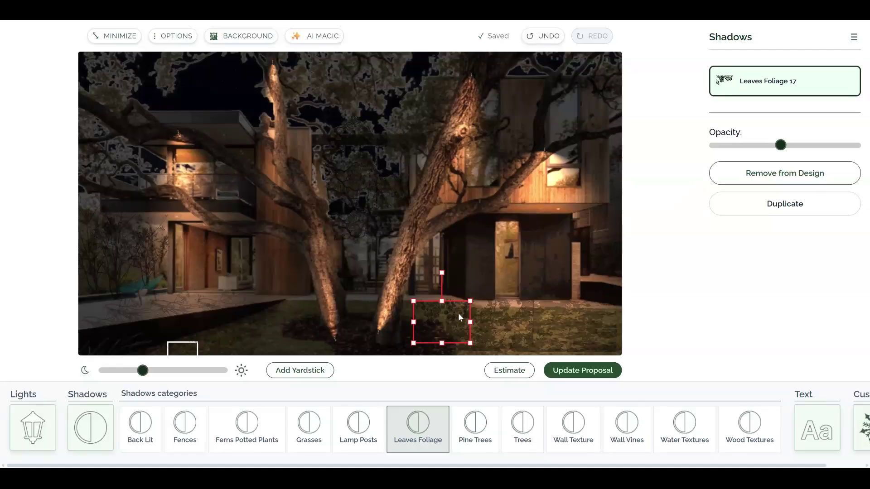
- Delete the Leaves Foliage 17 shadow and the right Leaves Foliage 15 lawn patch
left_click(512, 319)
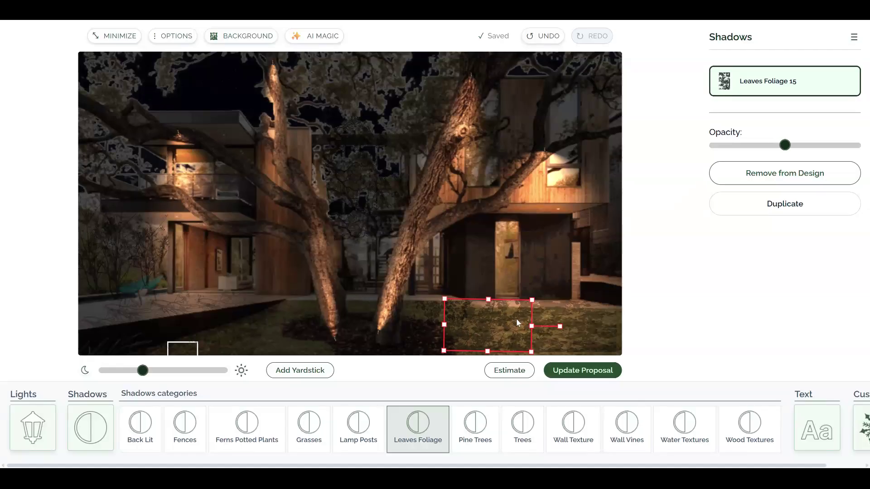
left_click(442, 316)
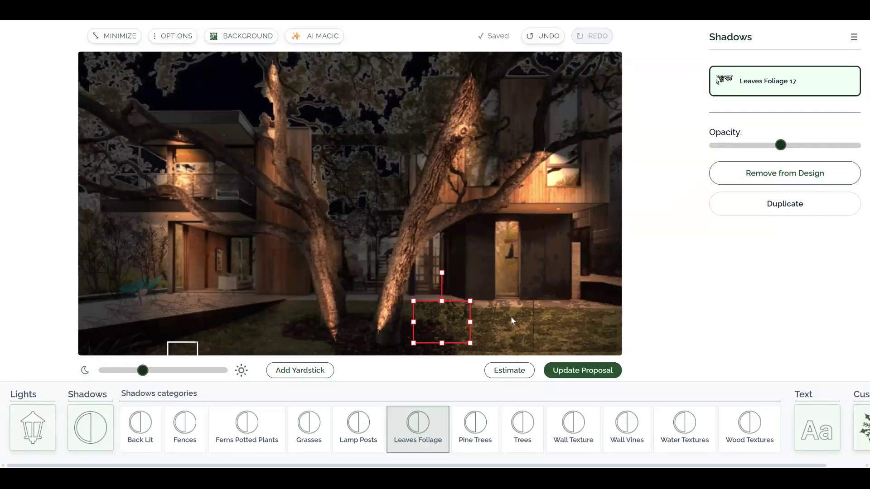
key("Delete")
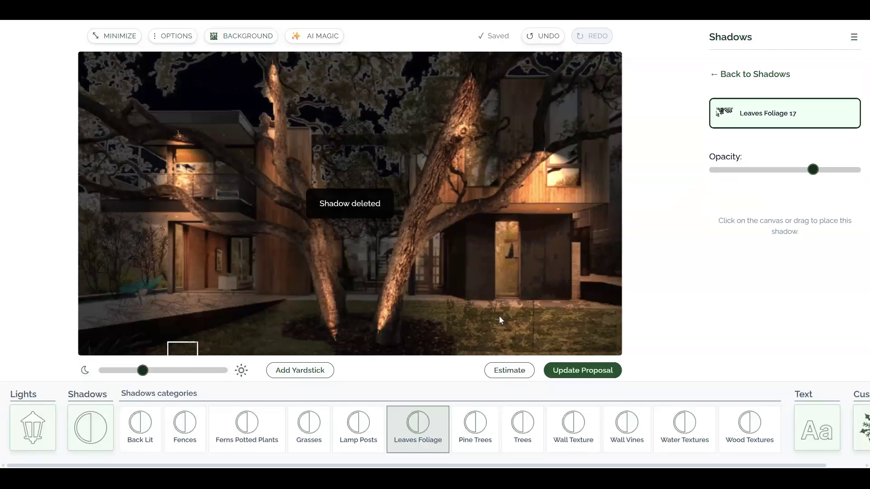
left_click(564, 337)
key("Delete")
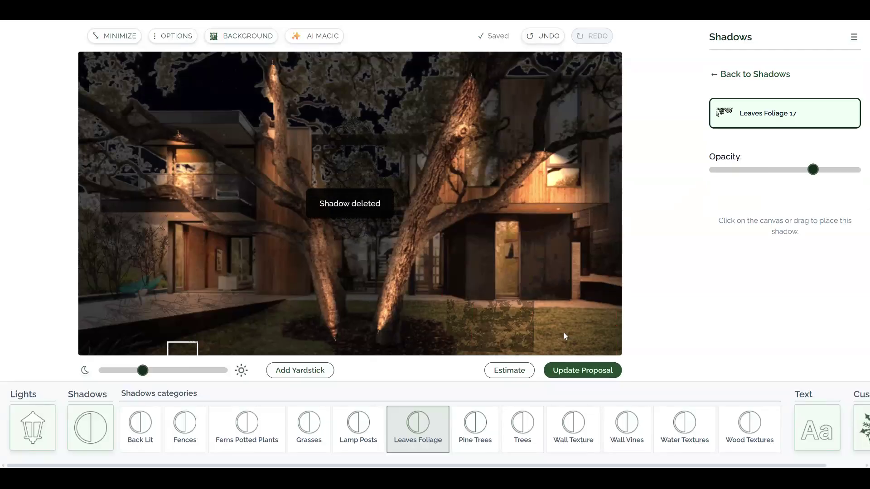
- Stretch the remaining Leaves Foliage 15 patch across the lawn from the right tree trunk to beyond the image's right edge
left_click(527, 347)
left_click_drag(534, 327, 614, 339)
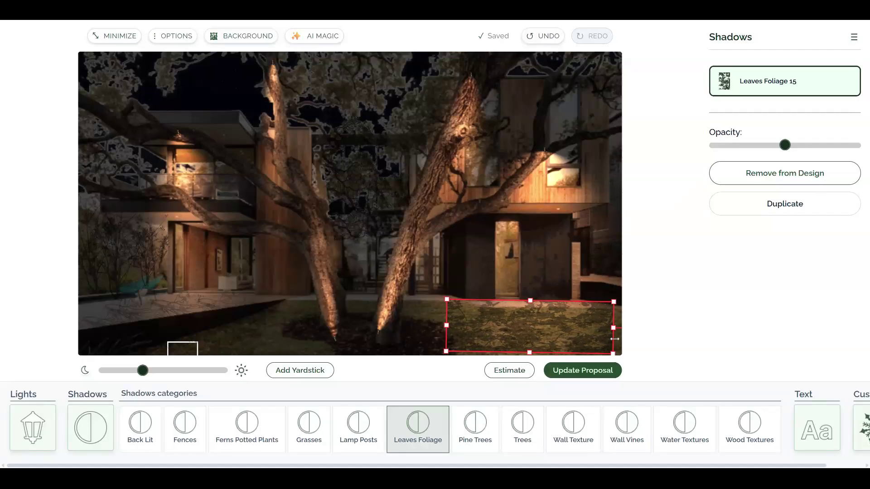
left_click(531, 302)
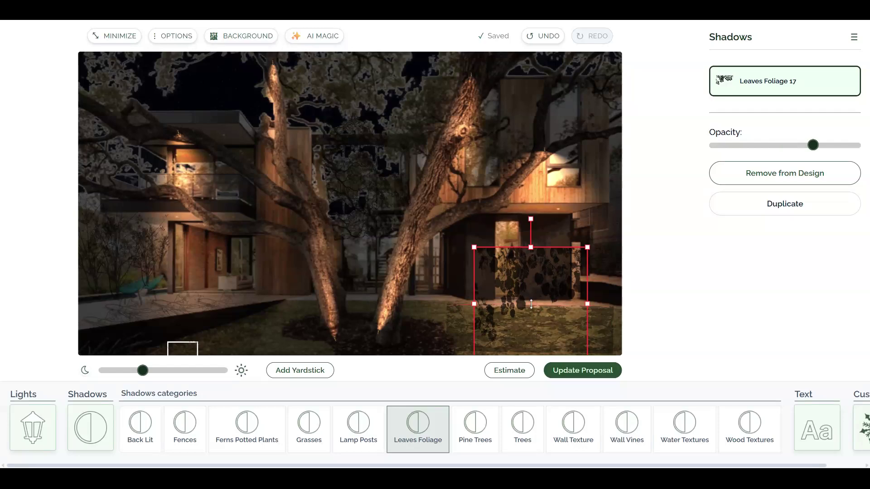
key("Delete")
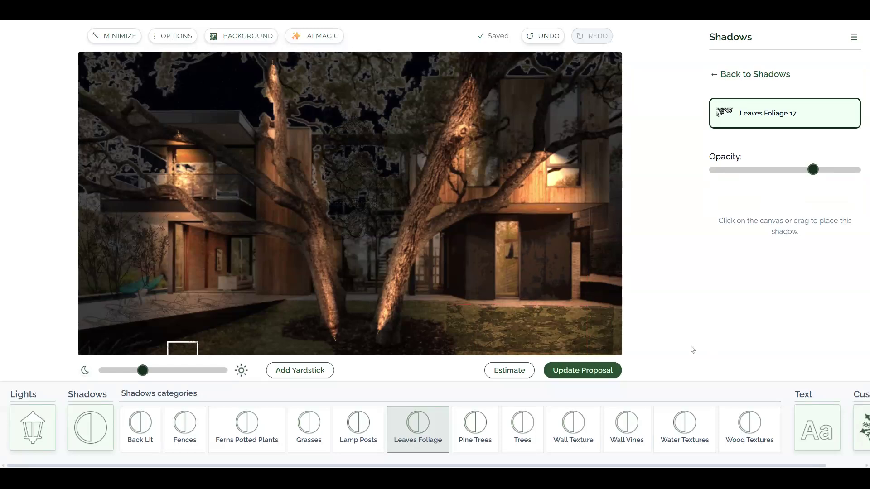
left_click(613, 339)
left_click_drag(614, 331, 629, 335)
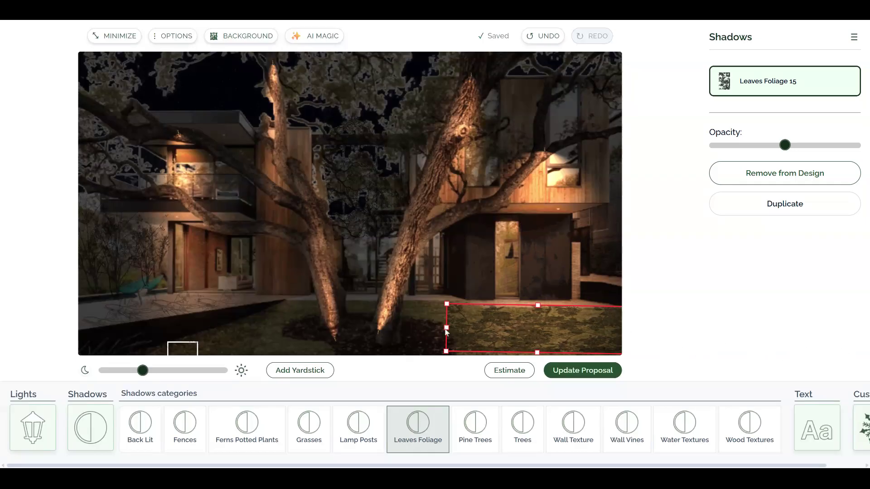
left_click_drag(446, 327, 410, 327)
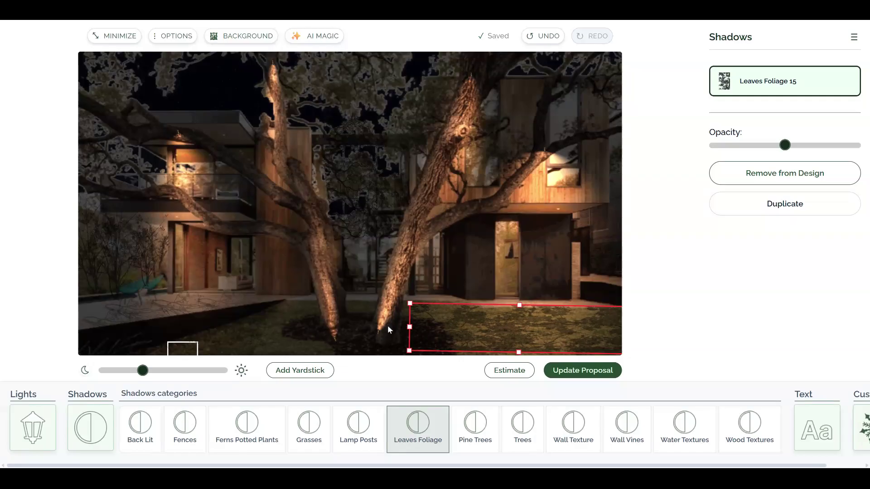
- Raise the top edge of the wide lawn shadow to the patio line and exit the maximized design view
left_click(18, 425)
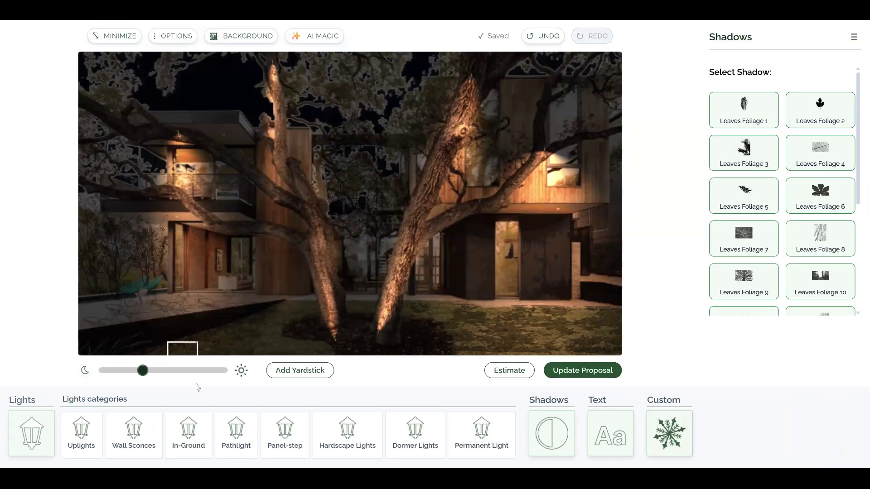
left_click(542, 313)
left_click_drag(521, 307, 521, 299)
left_click(41, 419)
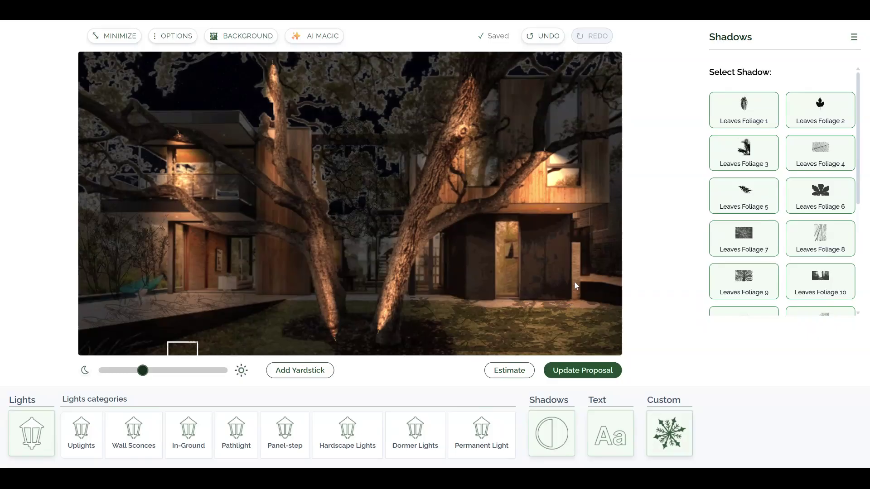
left_click(545, 338)
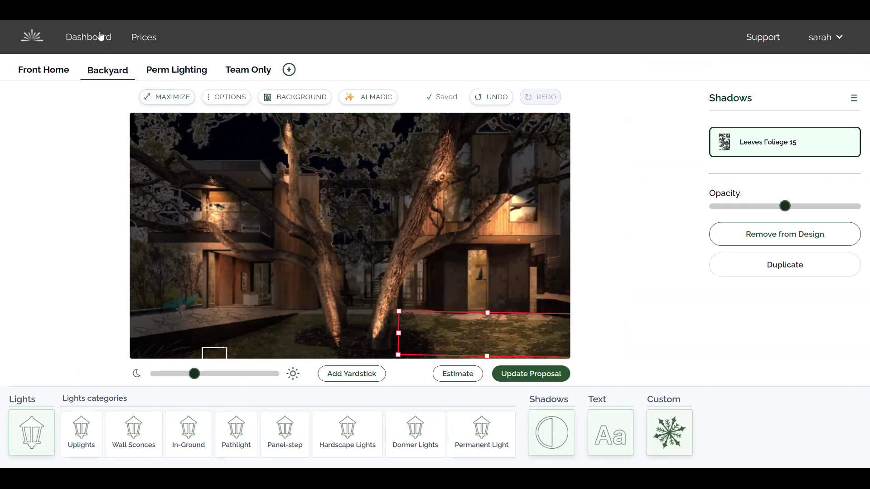
- Return to the project dashboard and open the first project under the Catalonia client
left_click(100, 40)
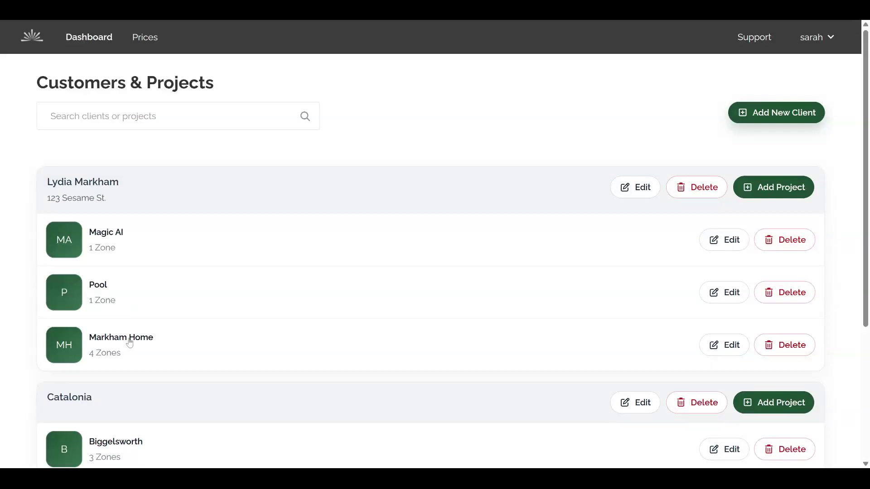
scroll(128, 349, "down", 2)
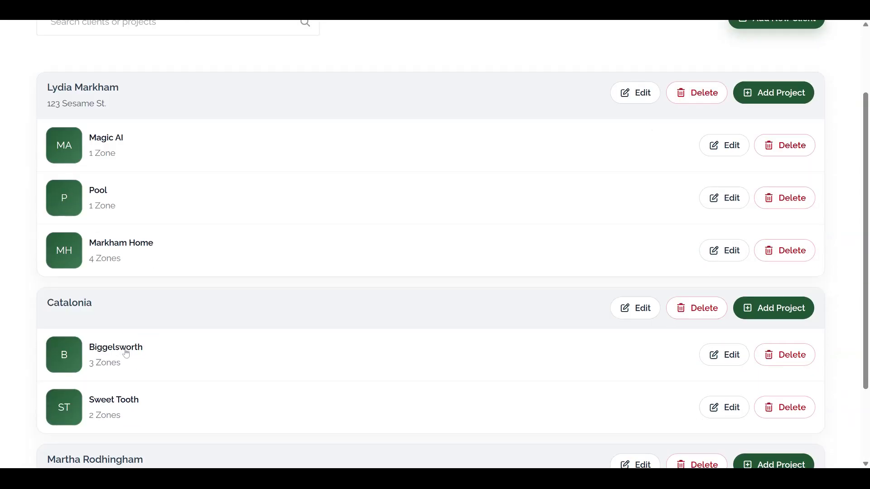
left_click(127, 354)
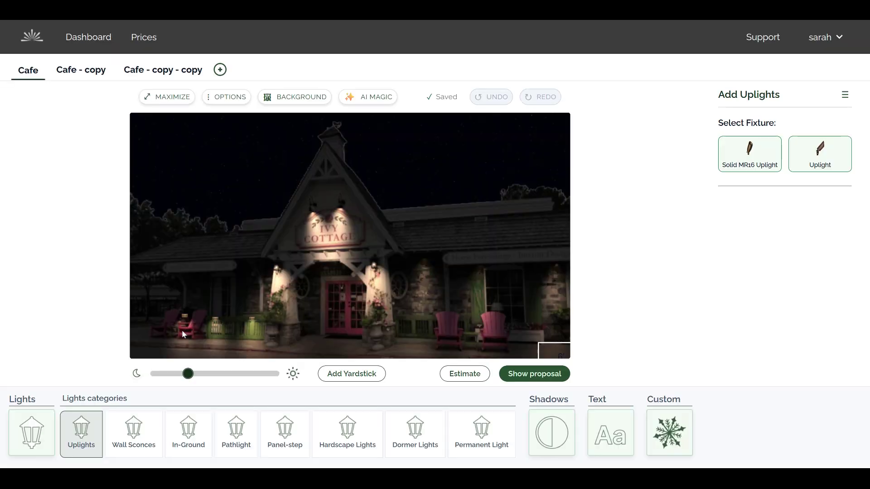
- Go back to the project dashboard and open the Catalonia client's Sweet Tooth project
left_click(88, 39)
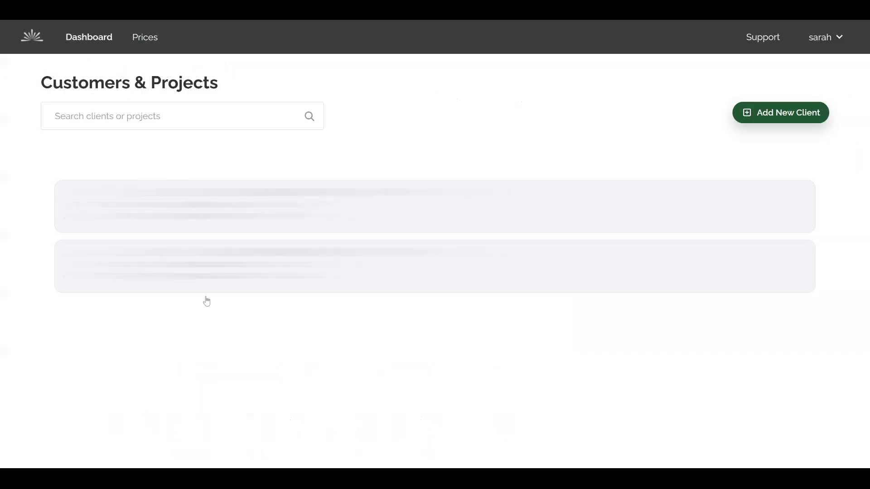
scroll(179, 339, "down", 2)
left_click(123, 403)
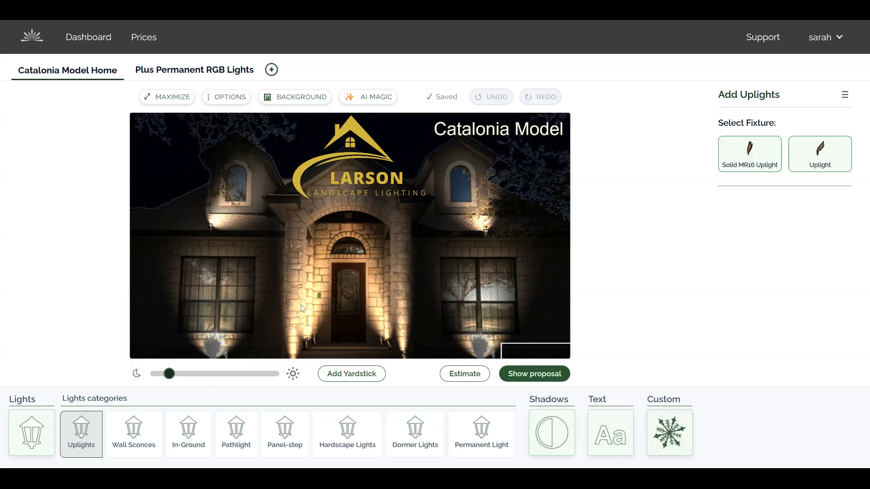
- Select the Wall Texture 4 shadow from the Wall Texture shadow category
left_click(562, 450)
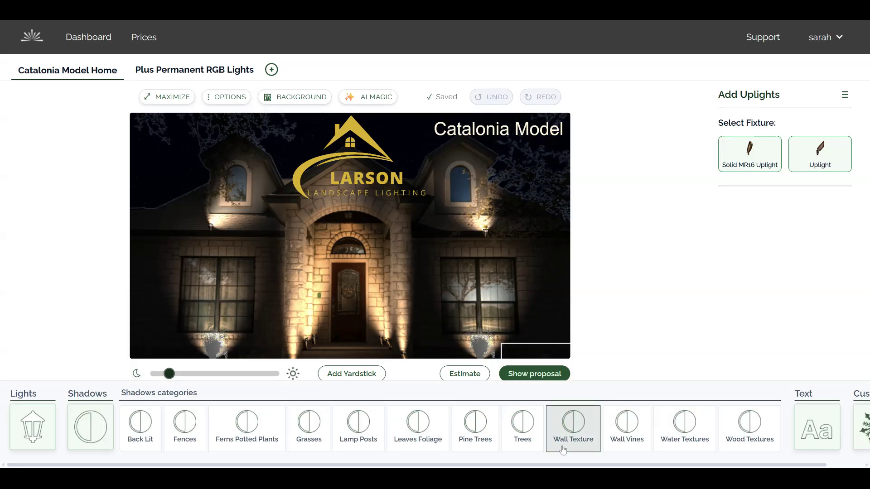
left_click(682, 435)
left_click(647, 440)
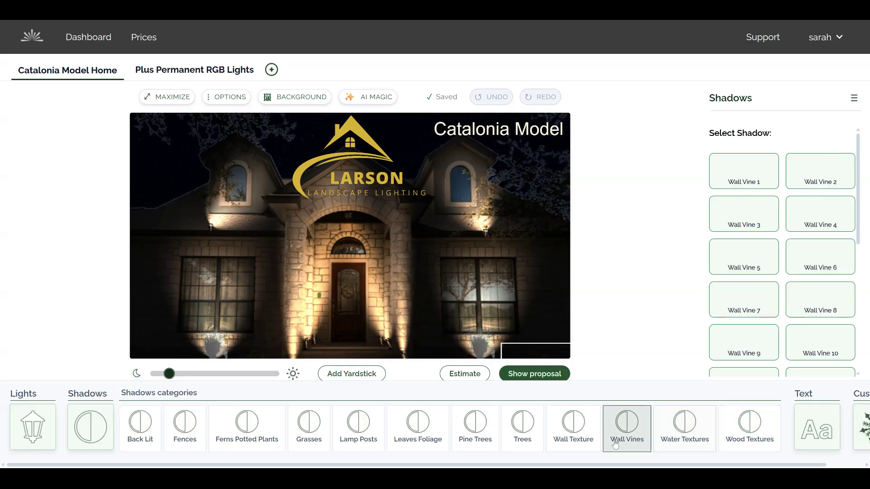
left_click(574, 428)
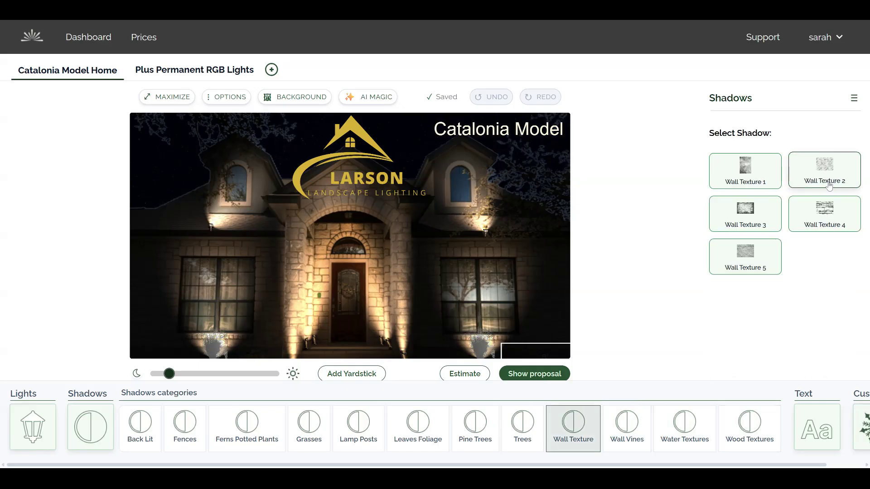
left_click(831, 216)
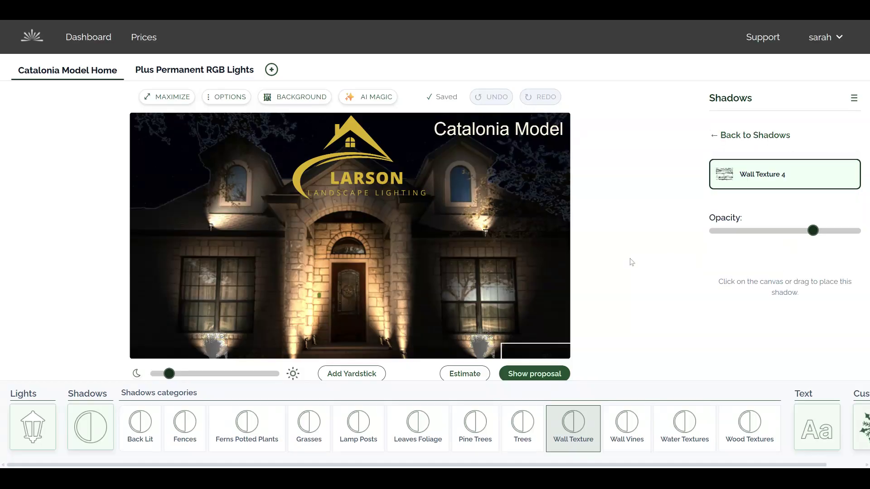
- Place the Wall Texture 4 shadow on the design and fit it over the stone column left of the front door
left_click(358, 277)
left_click_drag(358, 277, 340, 283)
left_click_drag(396, 280, 299, 261)
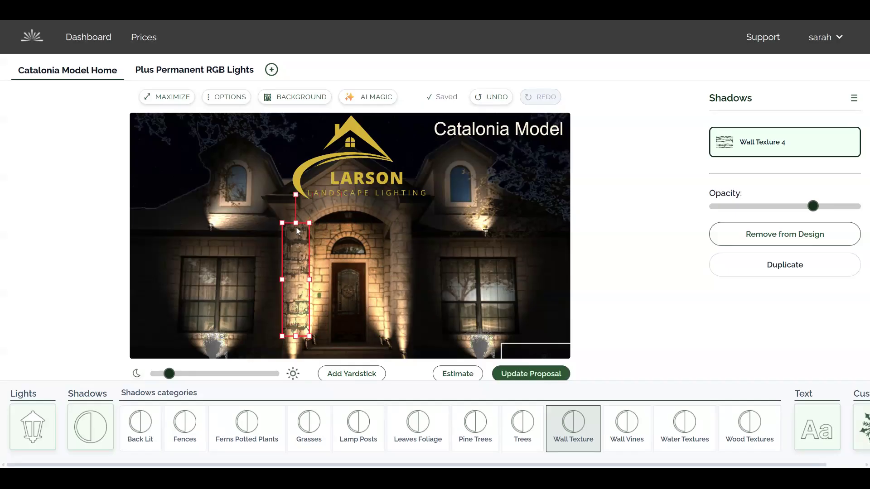
- Shrink the wall texture to a small patch near the column's base and lower its opacity to about half
left_click_drag(295, 223, 279, 304)
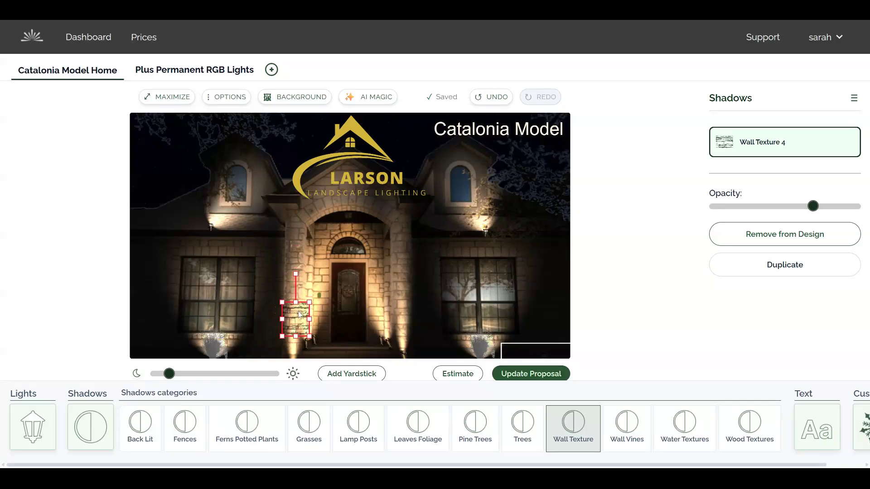
left_click_drag(310, 319, 293, 333)
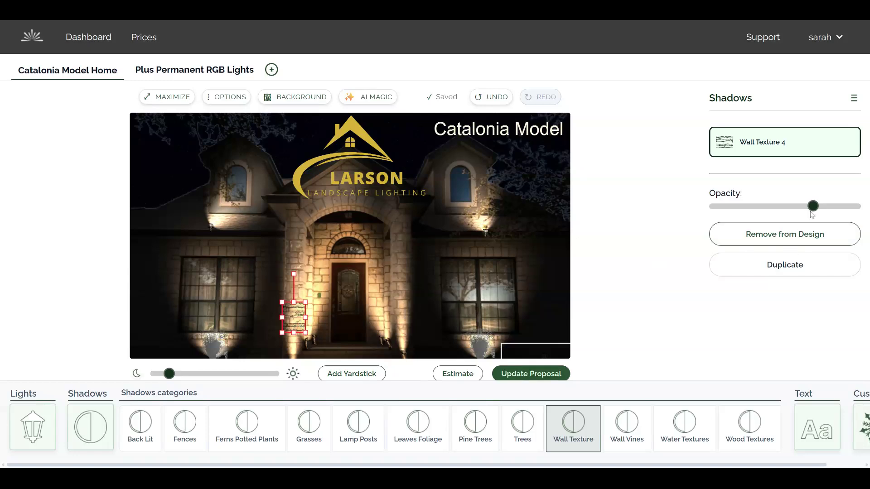
left_click_drag(813, 209, 787, 217)
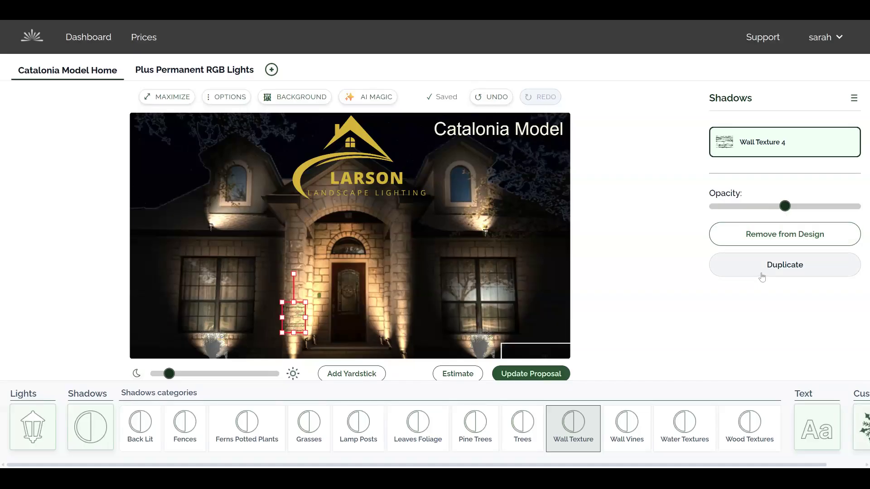
- Duplicate the wall texture patch twice and stack the copies up the stone column above the original
left_click(762, 278)
left_click_drag(308, 331, 298, 290)
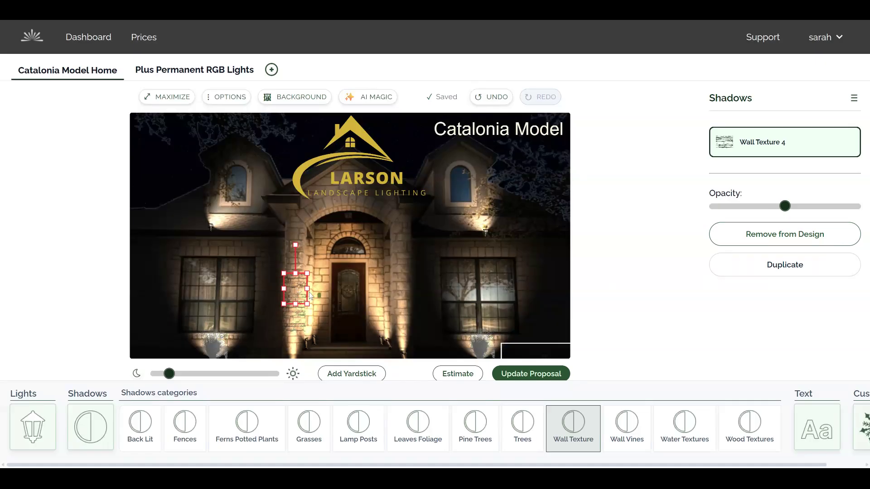
left_click(775, 272)
left_click(303, 268)
left_click_drag(303, 268, 301, 258)
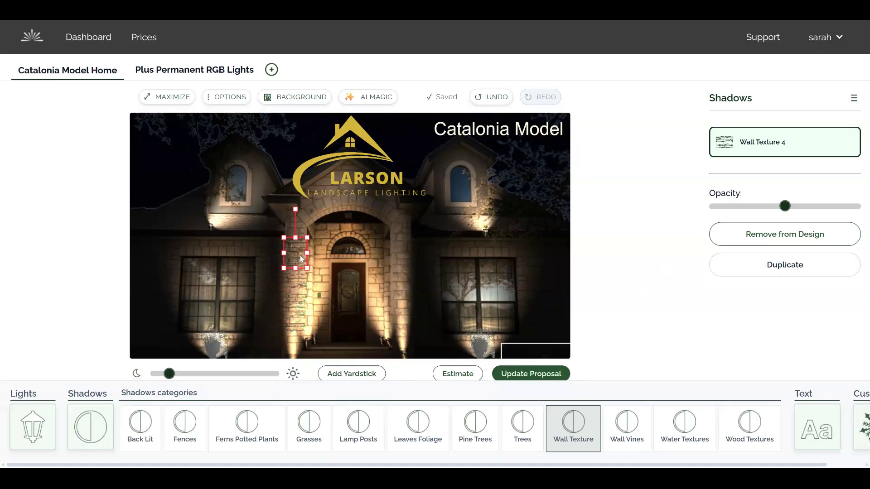
- Raise the lowest texture patch's opacity to about two-thirds and the middle patch's opacity to about 60%
left_click(288, 323)
left_click_drag(784, 211, 808, 212)
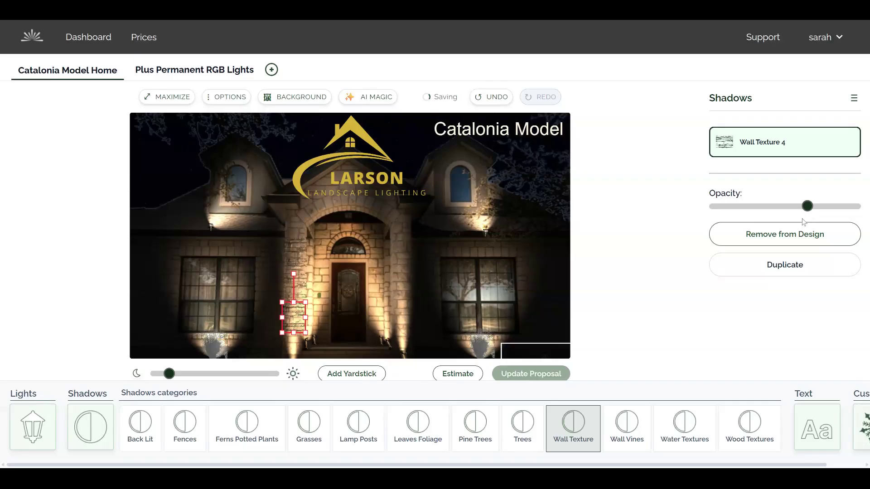
left_click(303, 293)
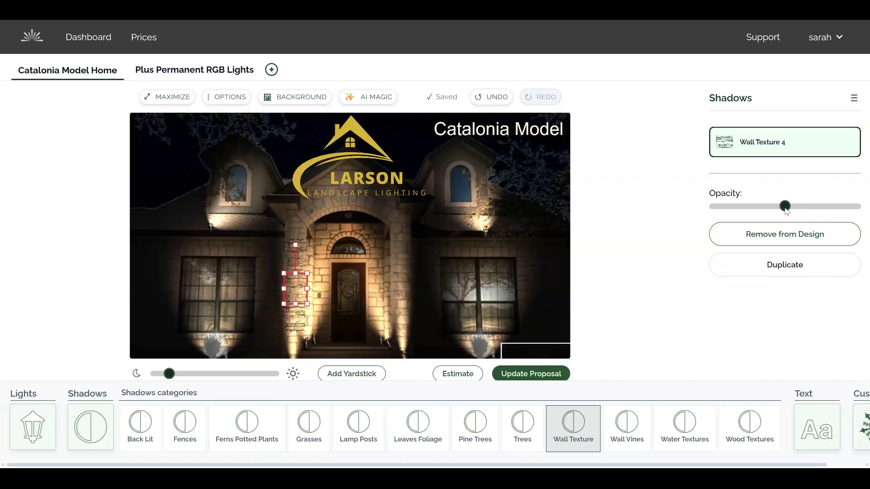
left_click_drag(786, 211, 801, 212)
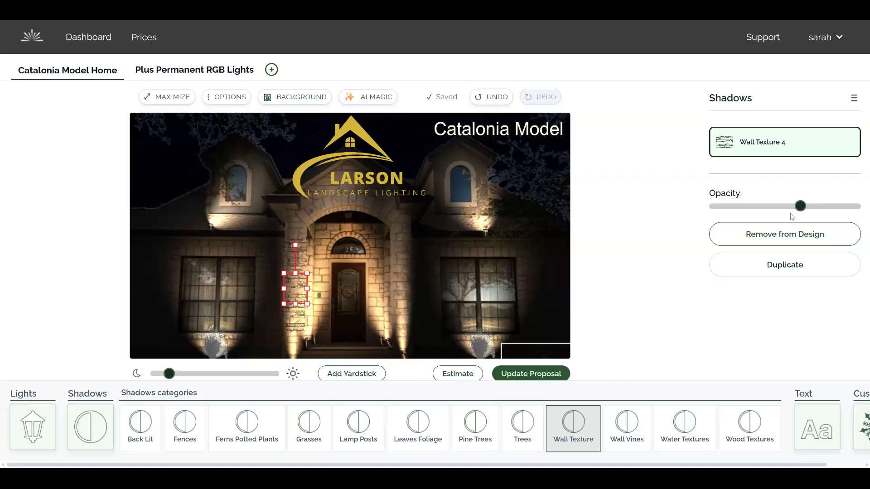